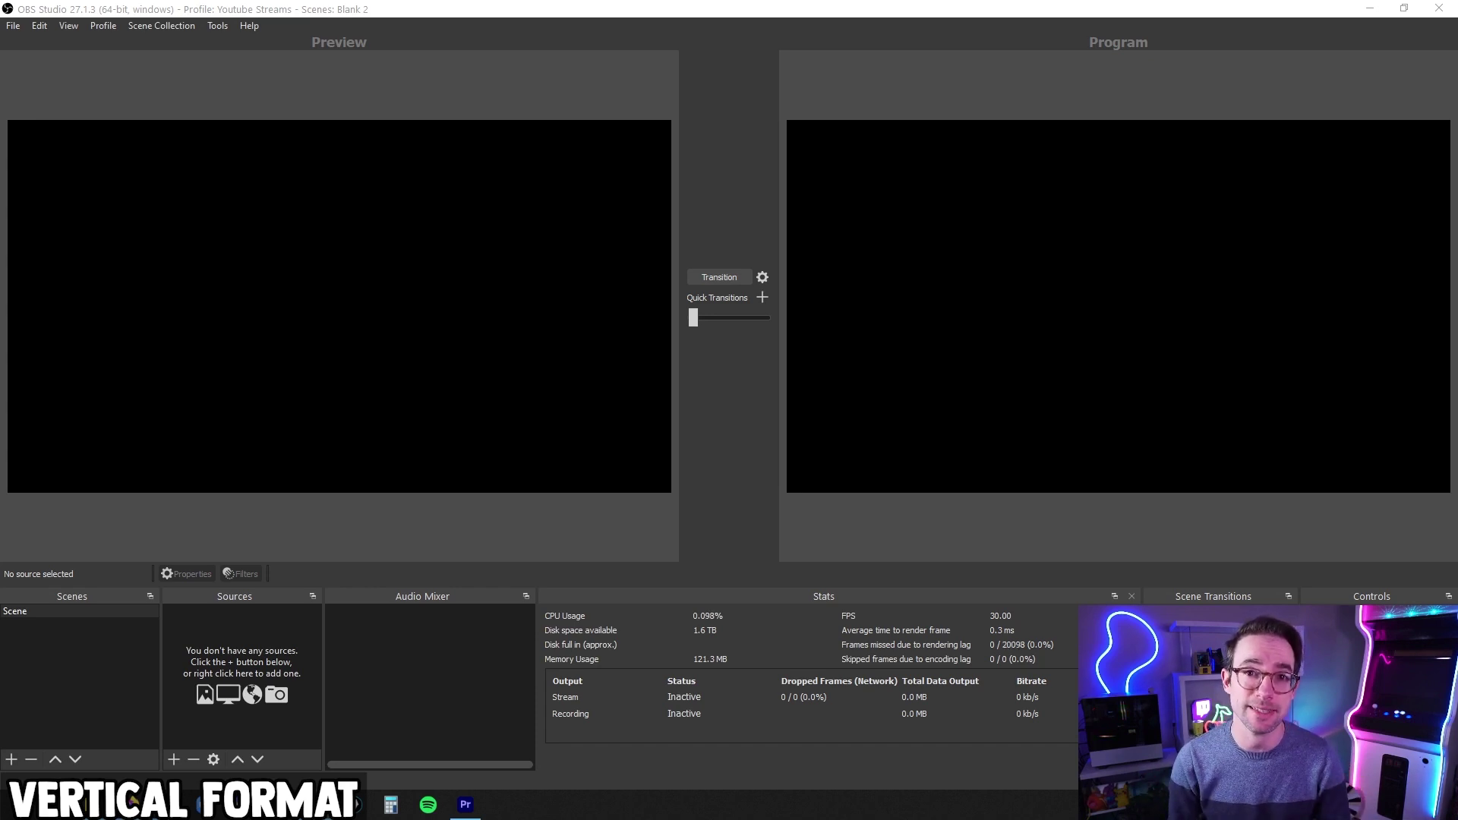
Set base and output resolution to 1080x1920 in Video settings, then turn off Studio Mode.
{"action": "left_click", "coordinate": [17, 27]}
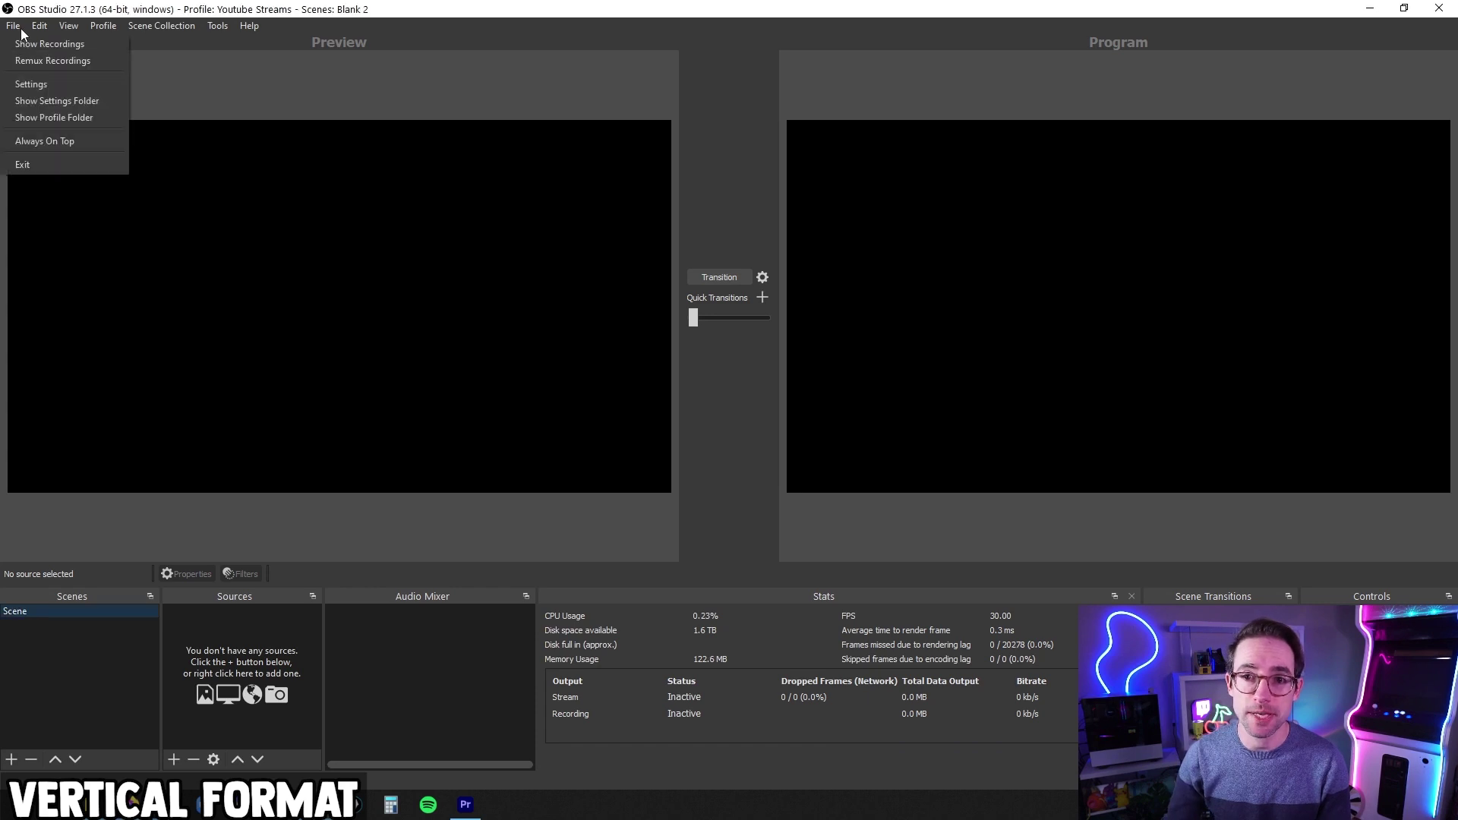
{"action": "left_click", "coordinate": [30, 84]}
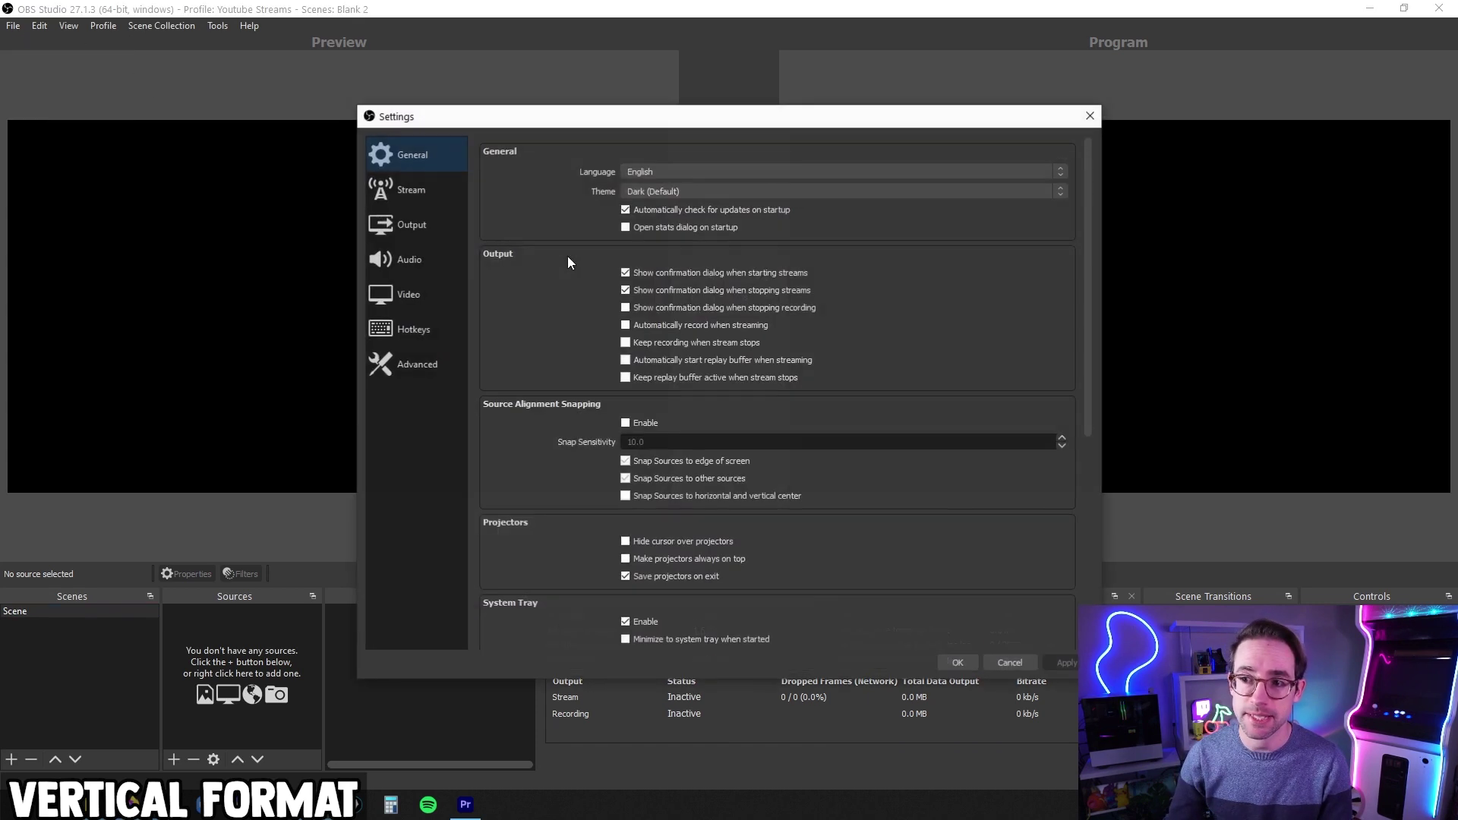
{"action": "left_click", "coordinate": [434, 296]}
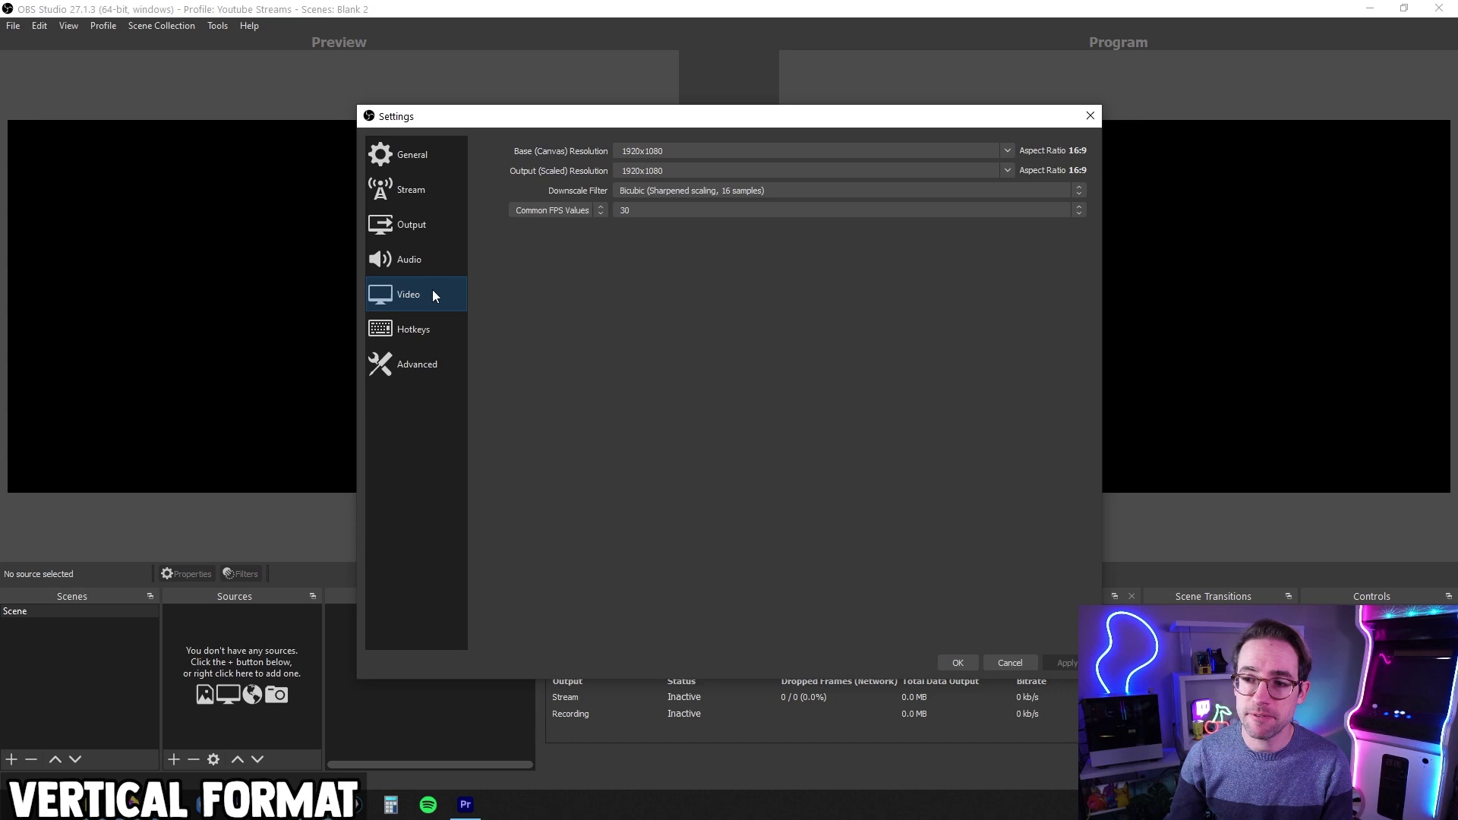
{"action": "left_click", "coordinate": [675, 151]}
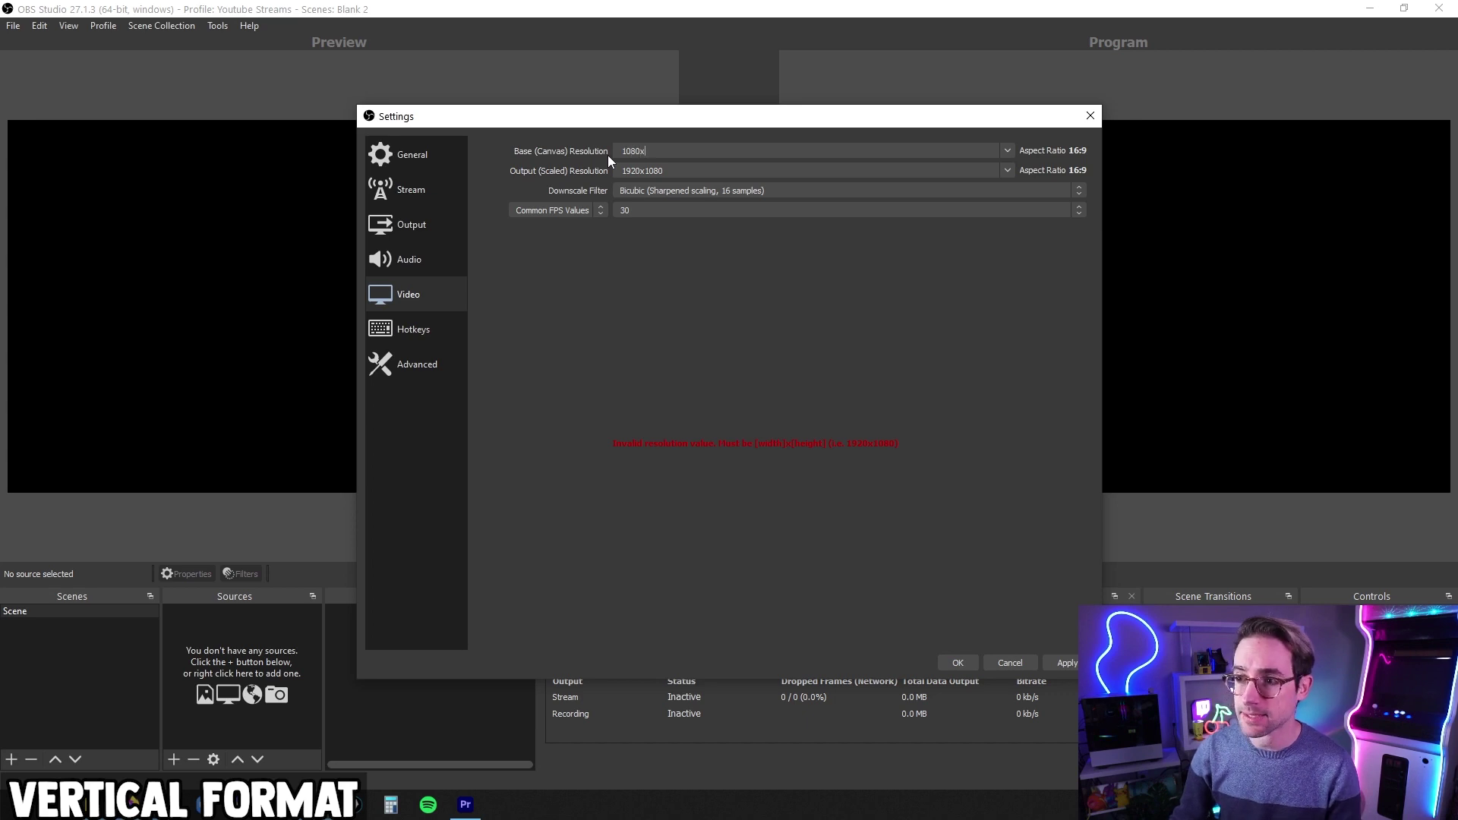
{"action": "type", "text": "920"}
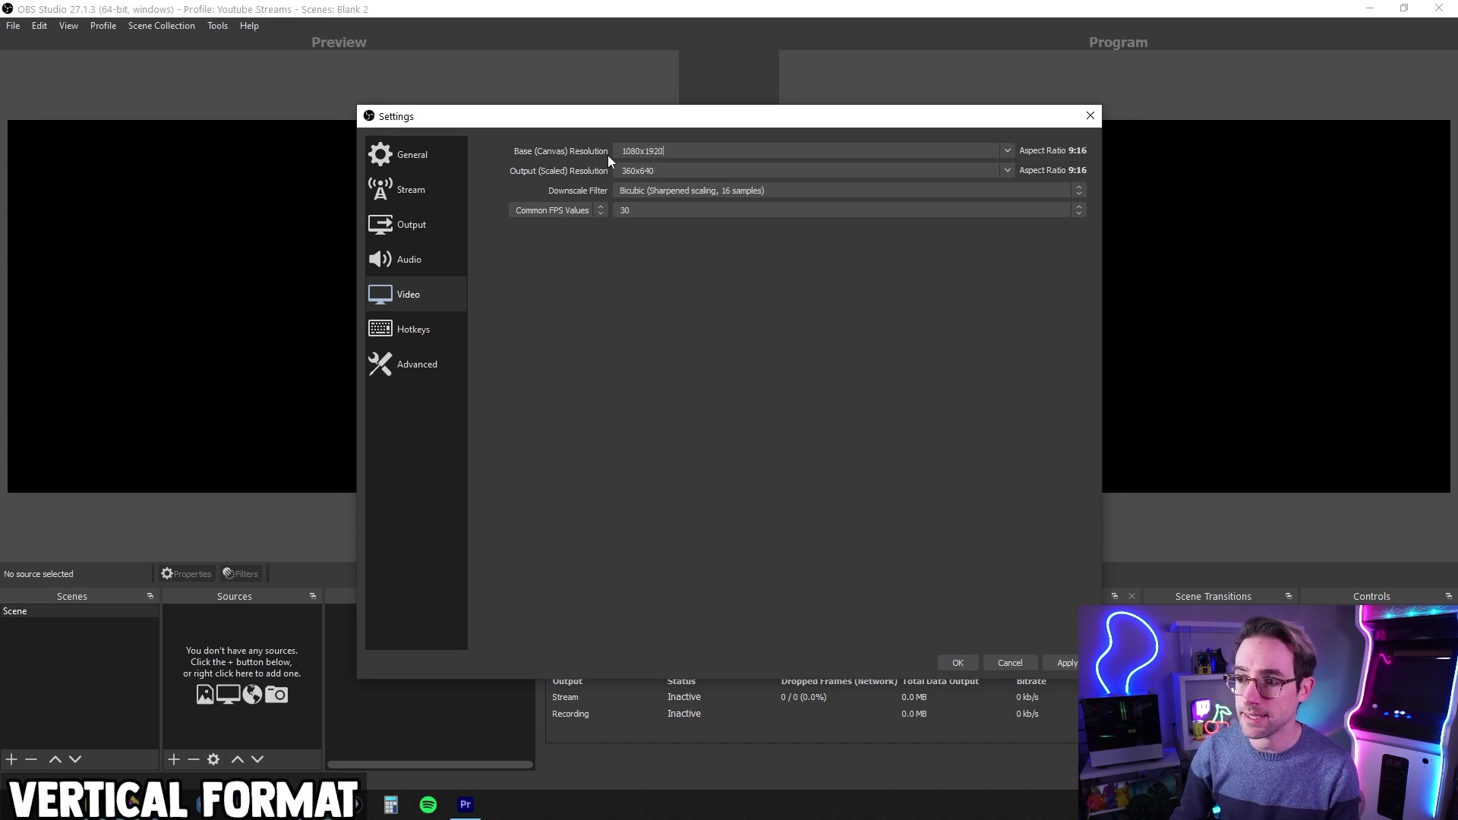
{"action": "double_click", "coordinate": [612, 171]}
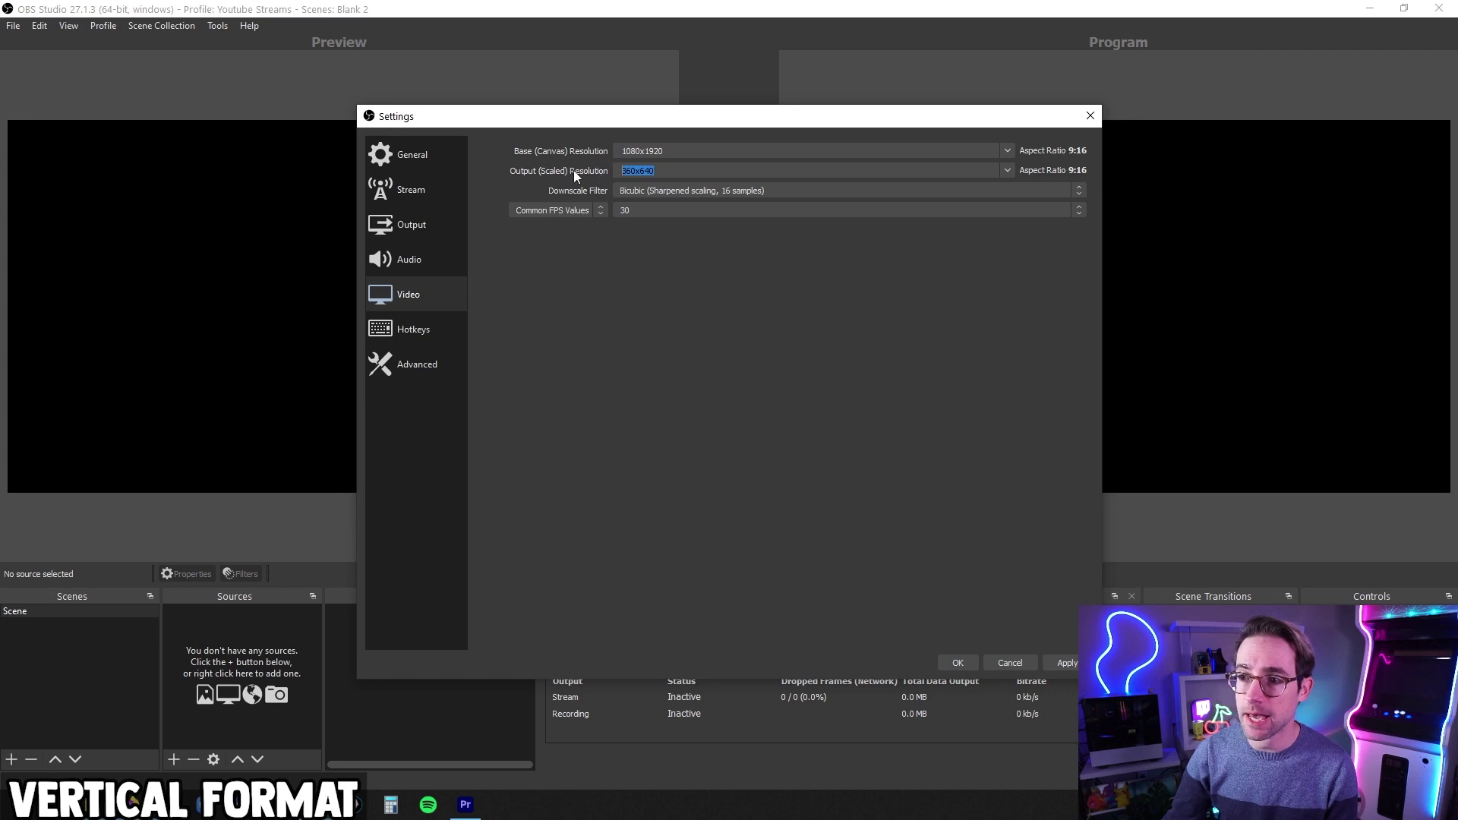
{"action": "type", "text": "1080x1920"}
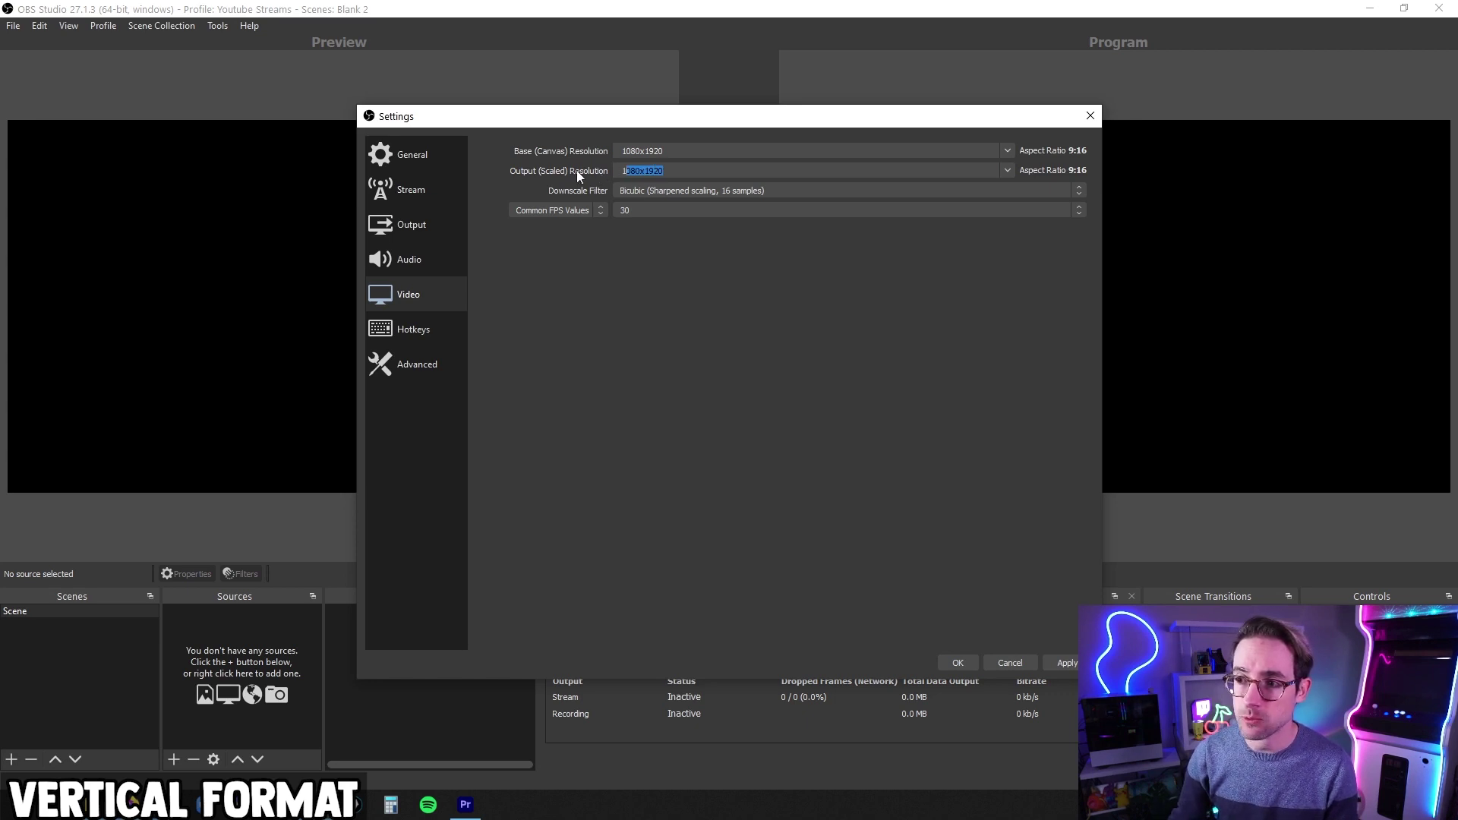
{"action": "left_click", "coordinate": [709, 174]}
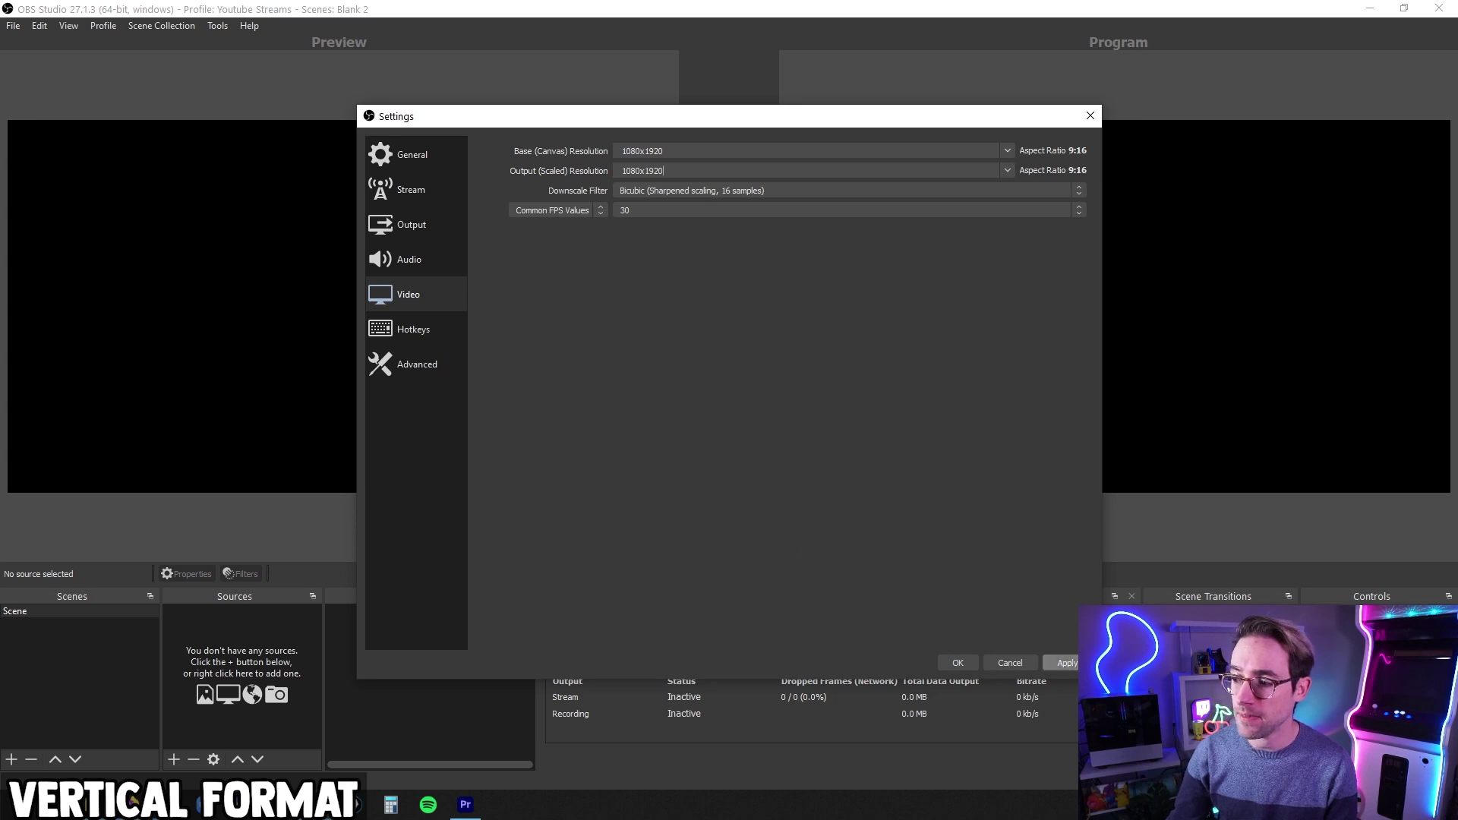
{"action": "left_click", "coordinate": [957, 664]}
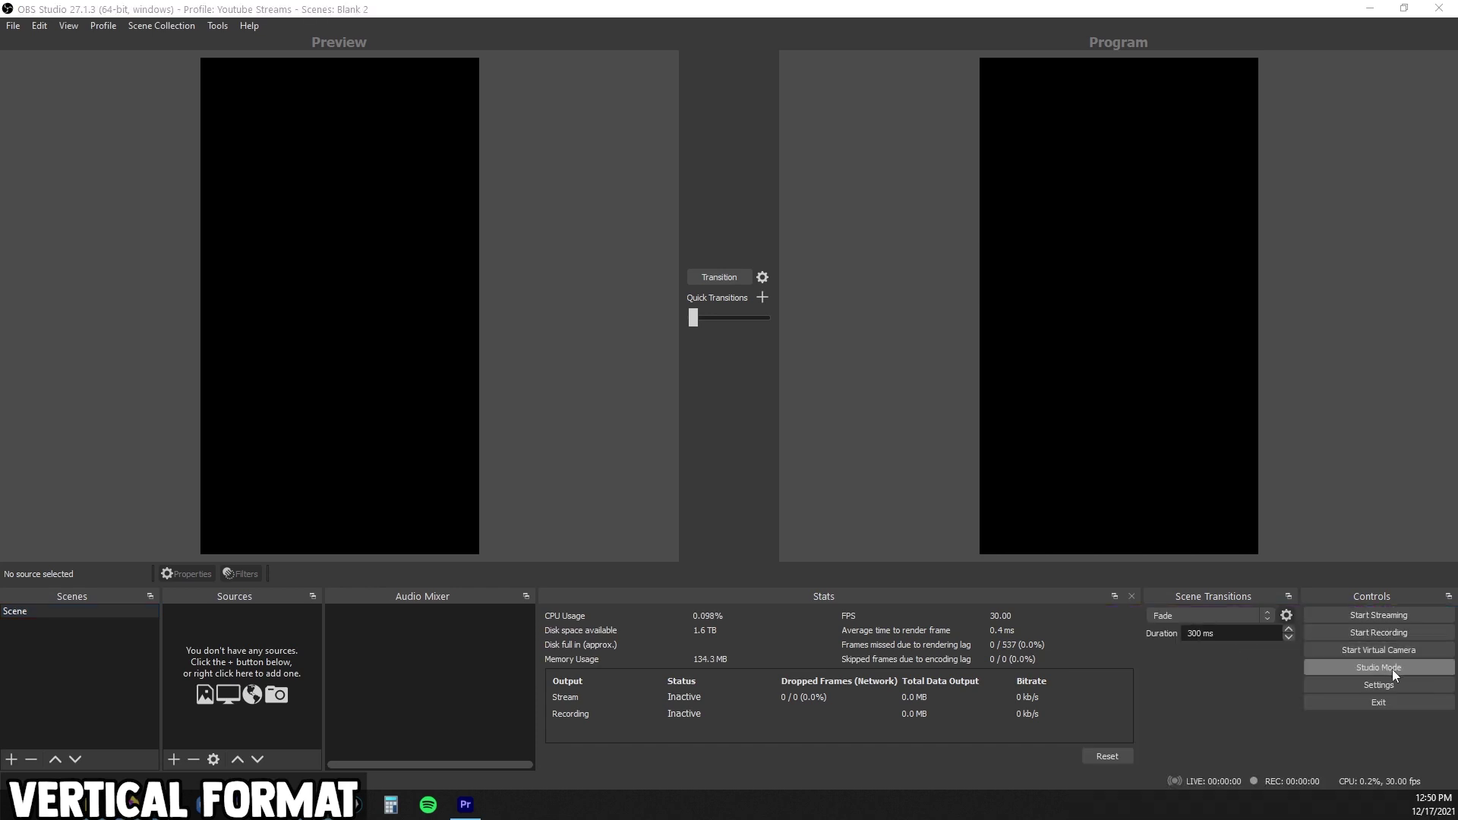
{"action": "left_click", "coordinate": [1393, 669]}
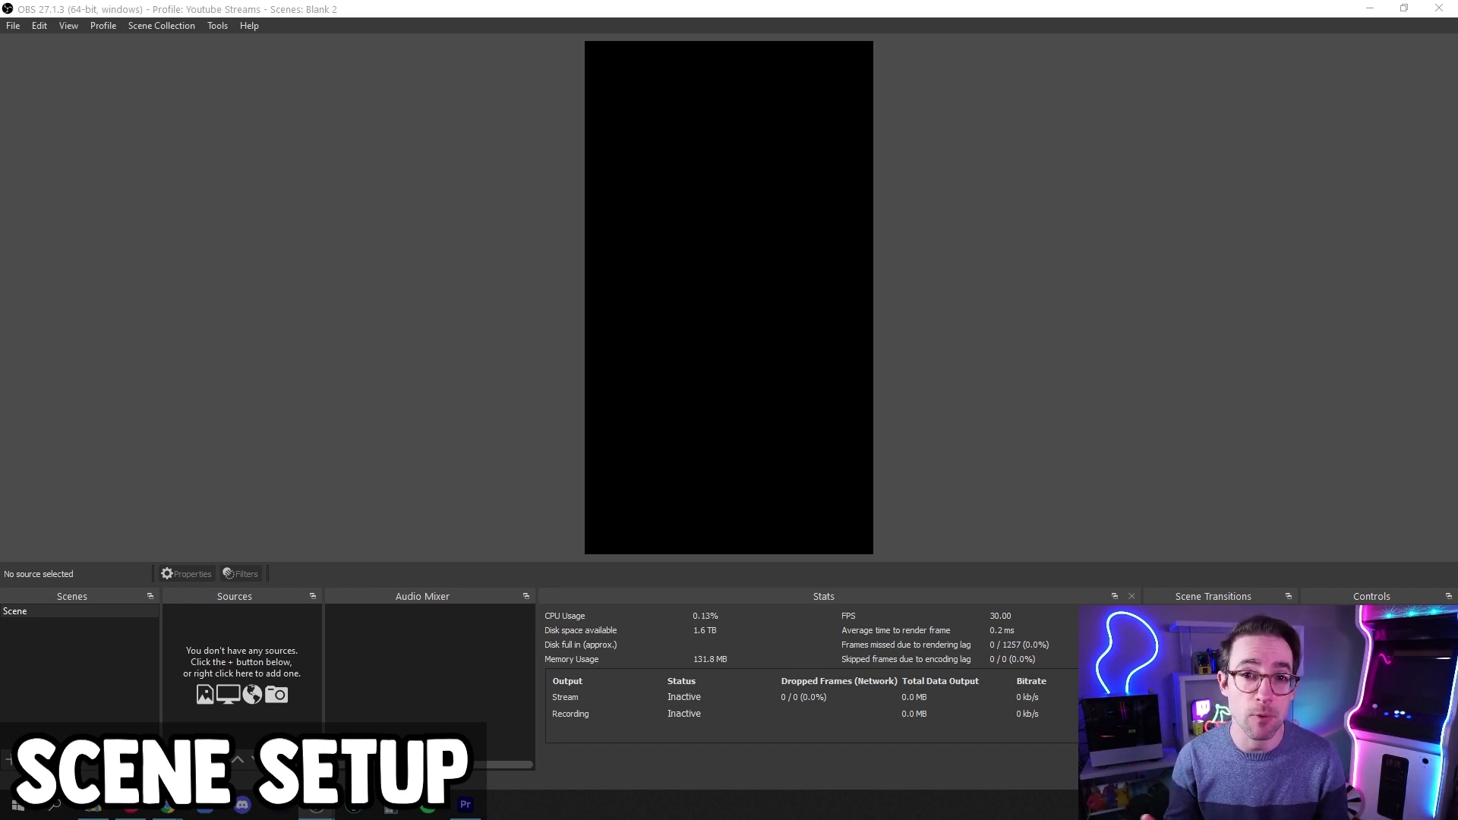
Add an Image source with the purple background file and fit it over the canvas.
{"action": "left_click", "coordinate": [174, 759]}
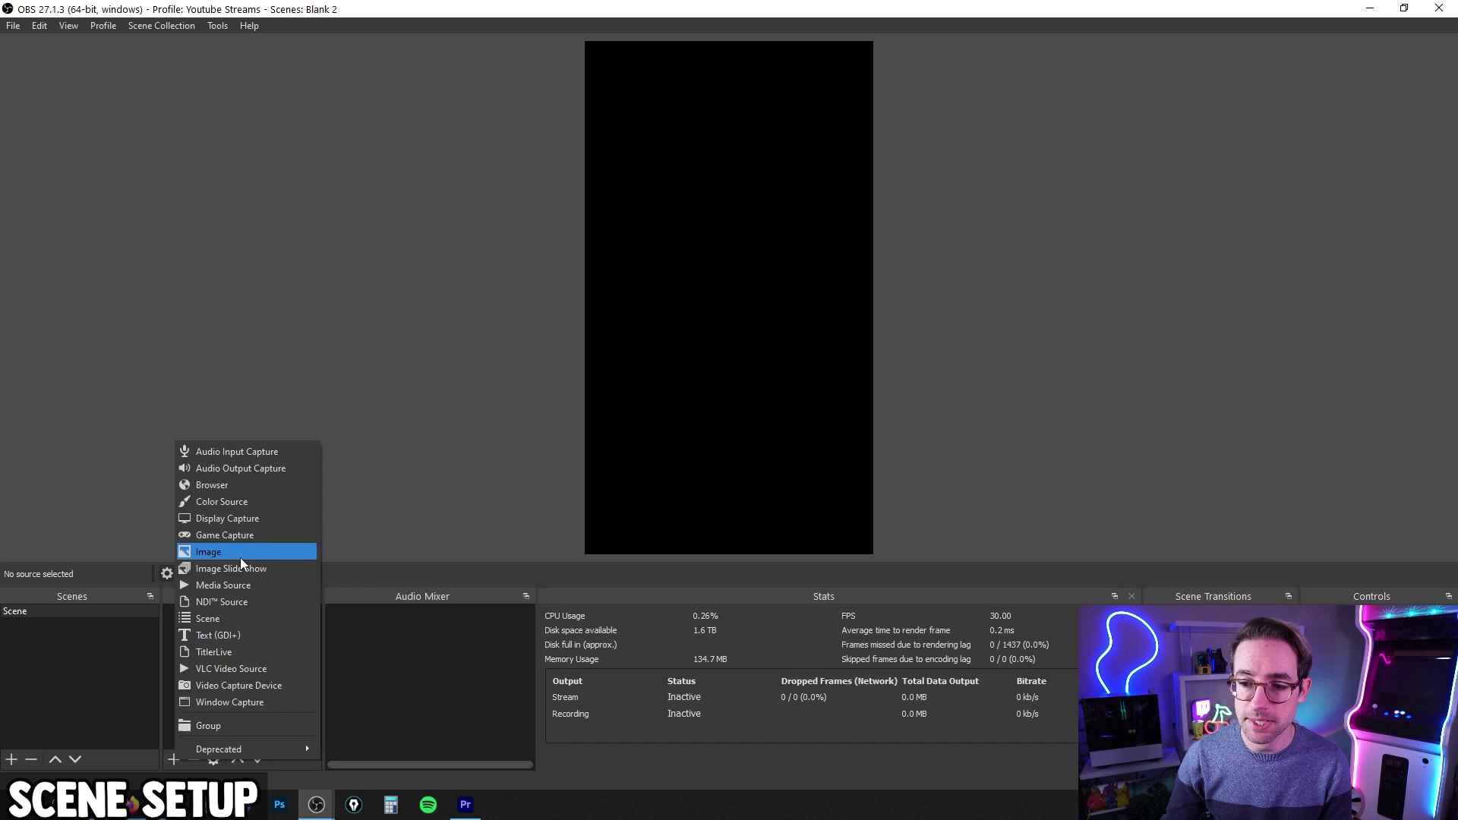
{"action": "left_click", "coordinate": [240, 557]}
{"action": "left_click", "coordinate": [786, 506]}
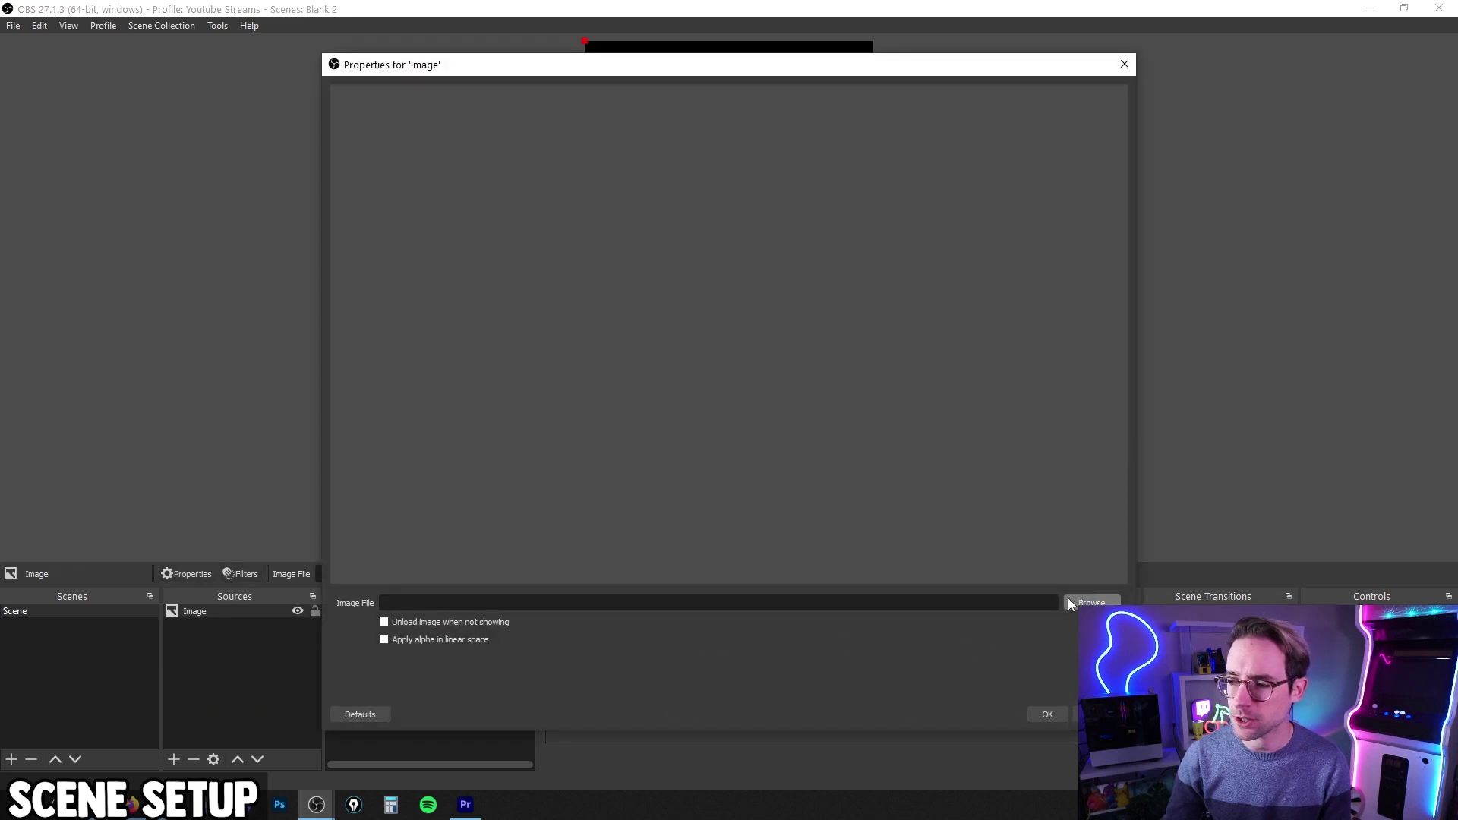
{"action": "left_click", "coordinate": [1091, 602]}
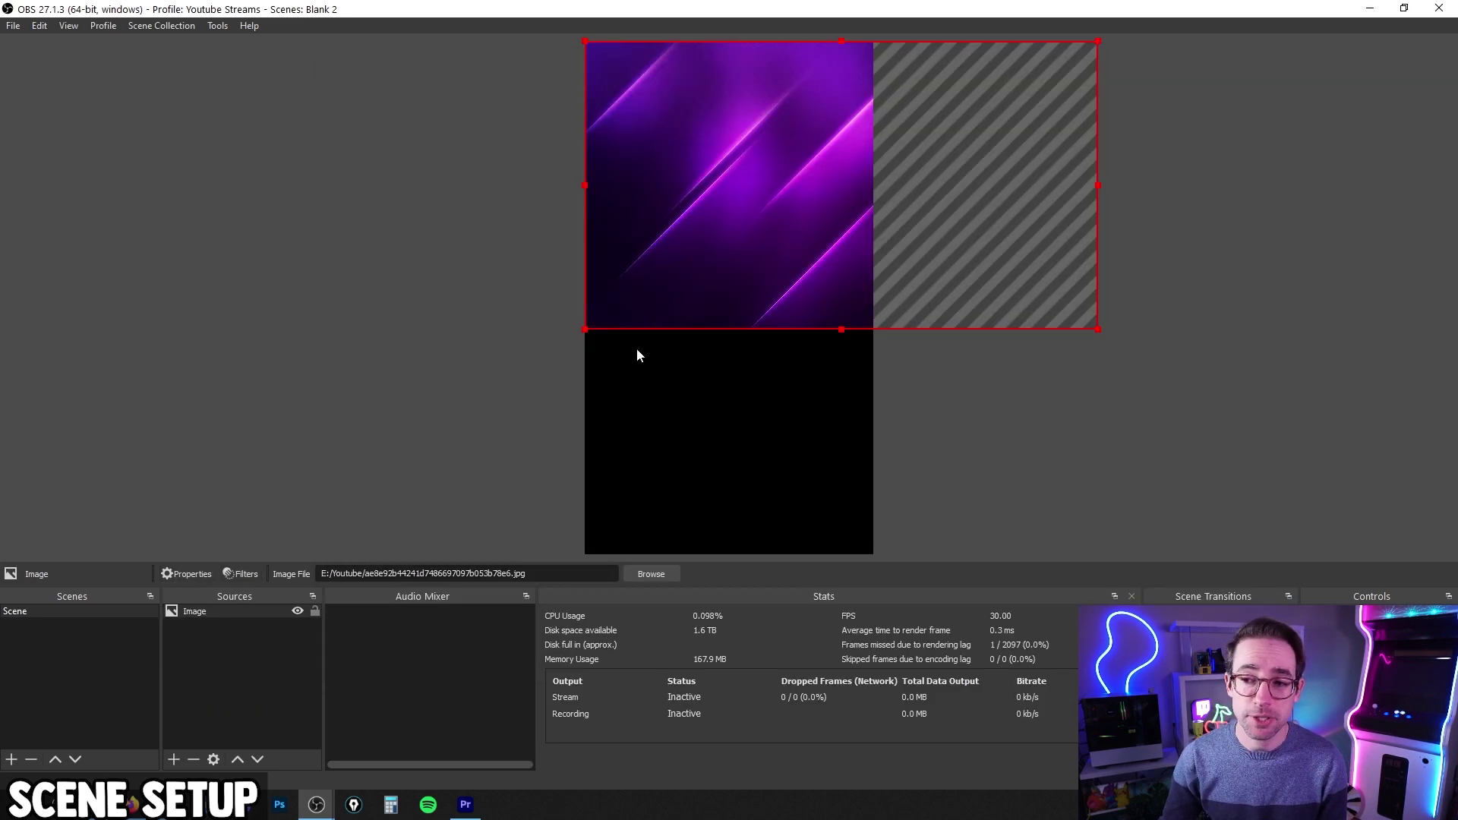
{"action": "left_click_drag", "start_coordinate": [585, 329], "coordinate": [179, 554]}
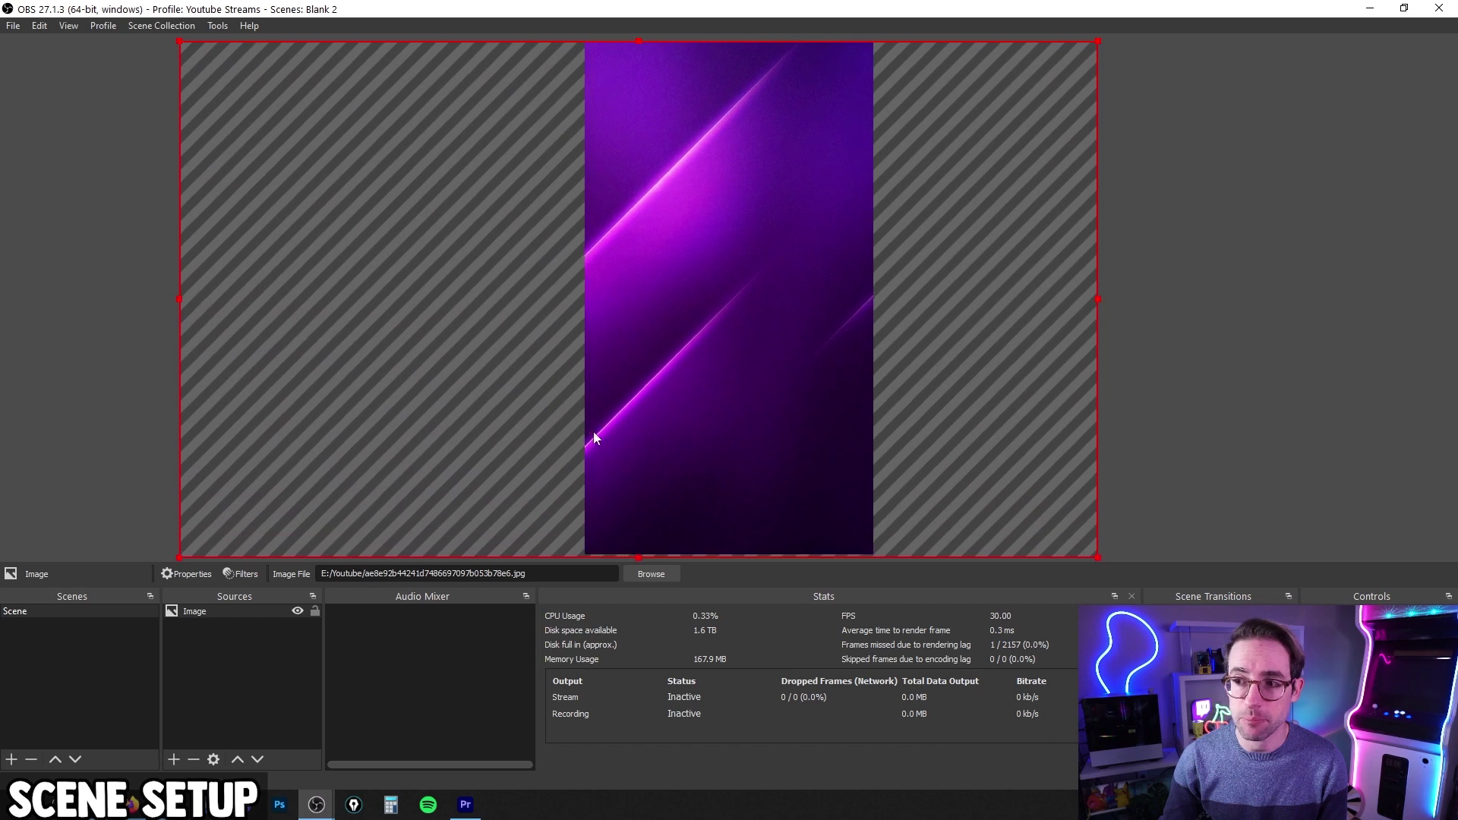
{"action": "left_click_drag", "start_coordinate": [594, 431], "coordinate": [756, 400]}
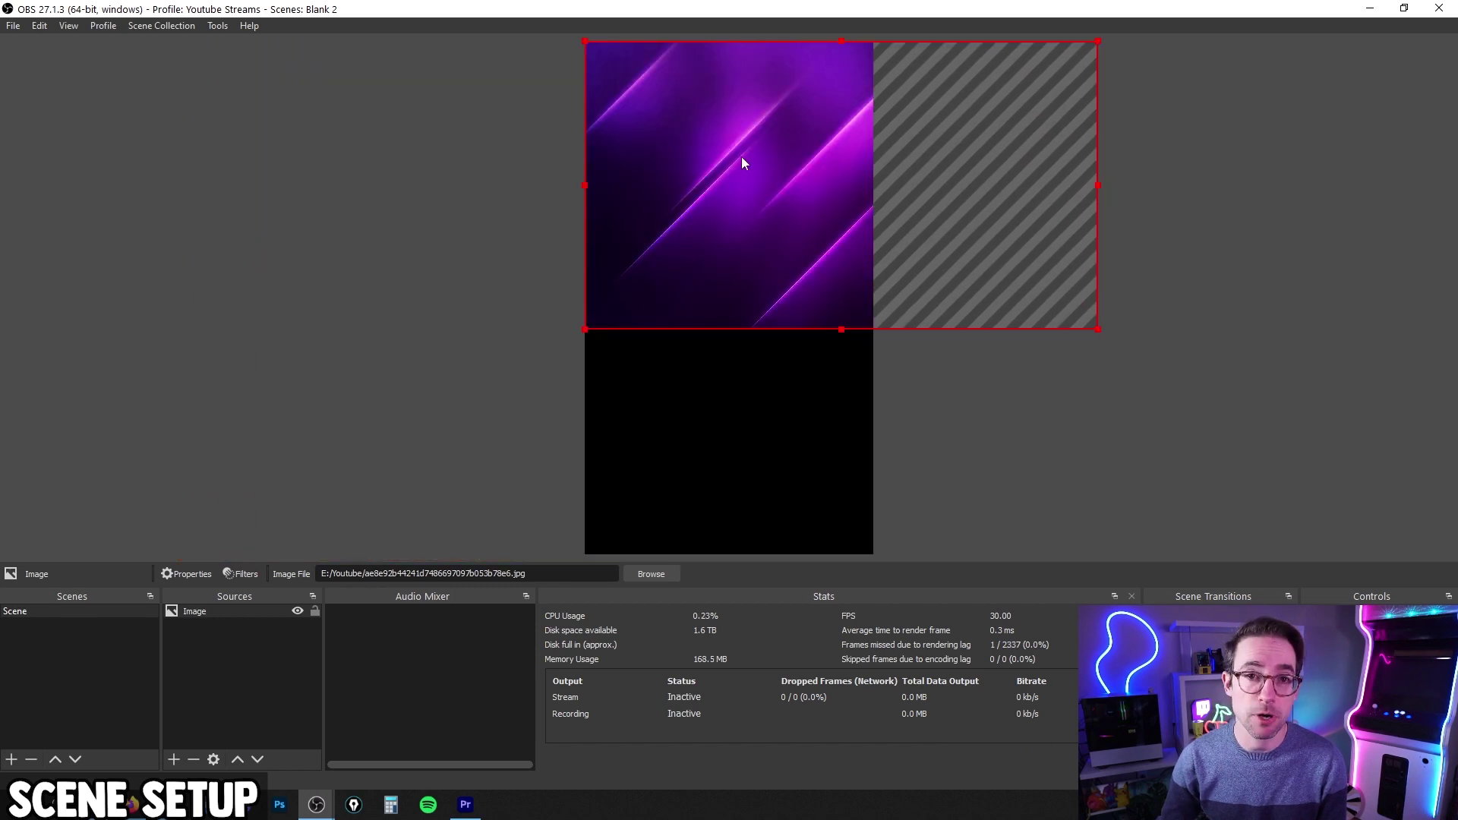
Rotate the background image 90 degrees clockwise and lock it in place.
{"action": "right_click", "coordinate": [690, 126]}
{"action": "mouse_move", "coordinate": [799, 458]}
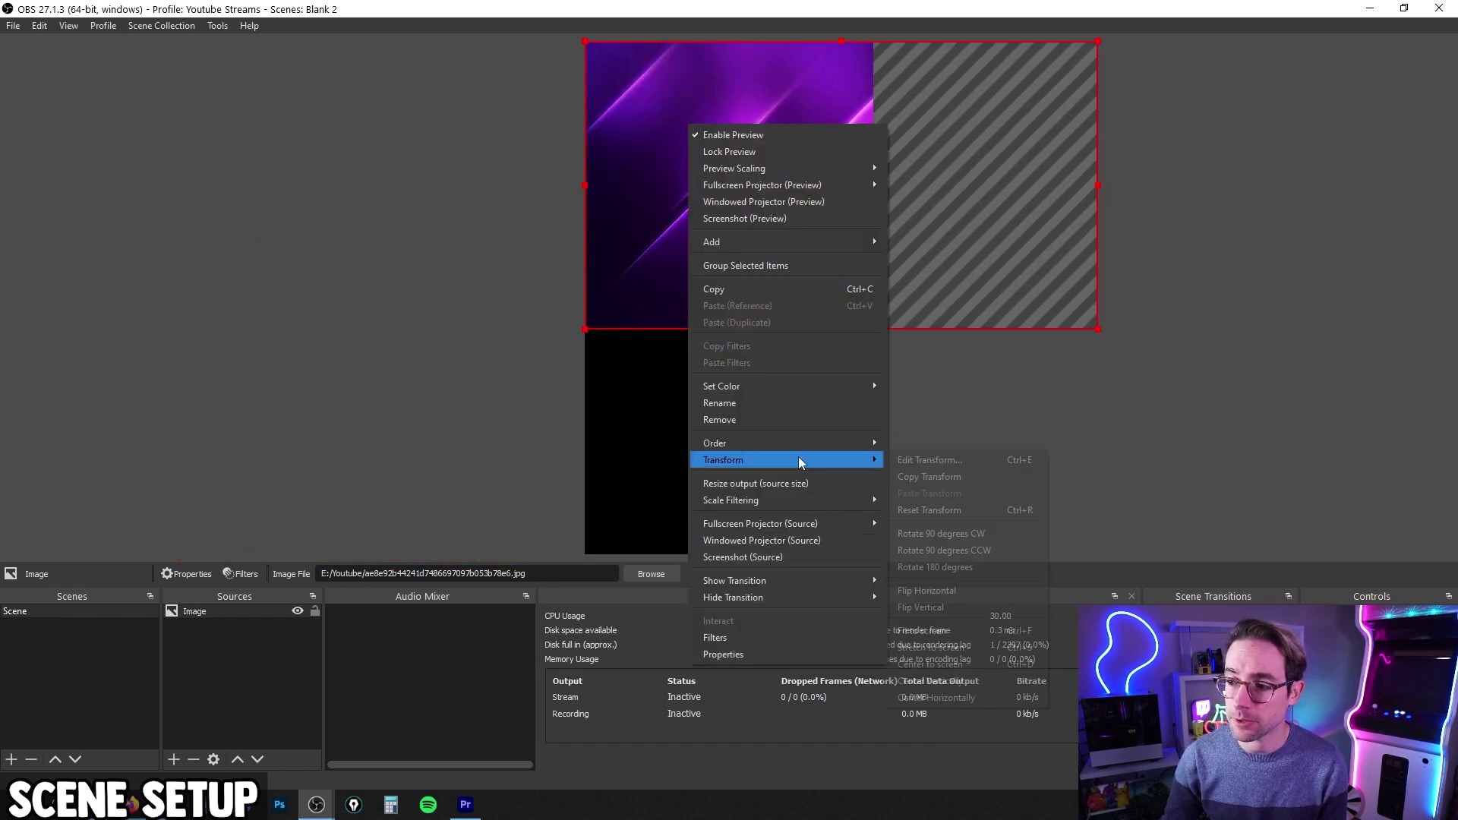
{"action": "left_click", "coordinate": [985, 535]}
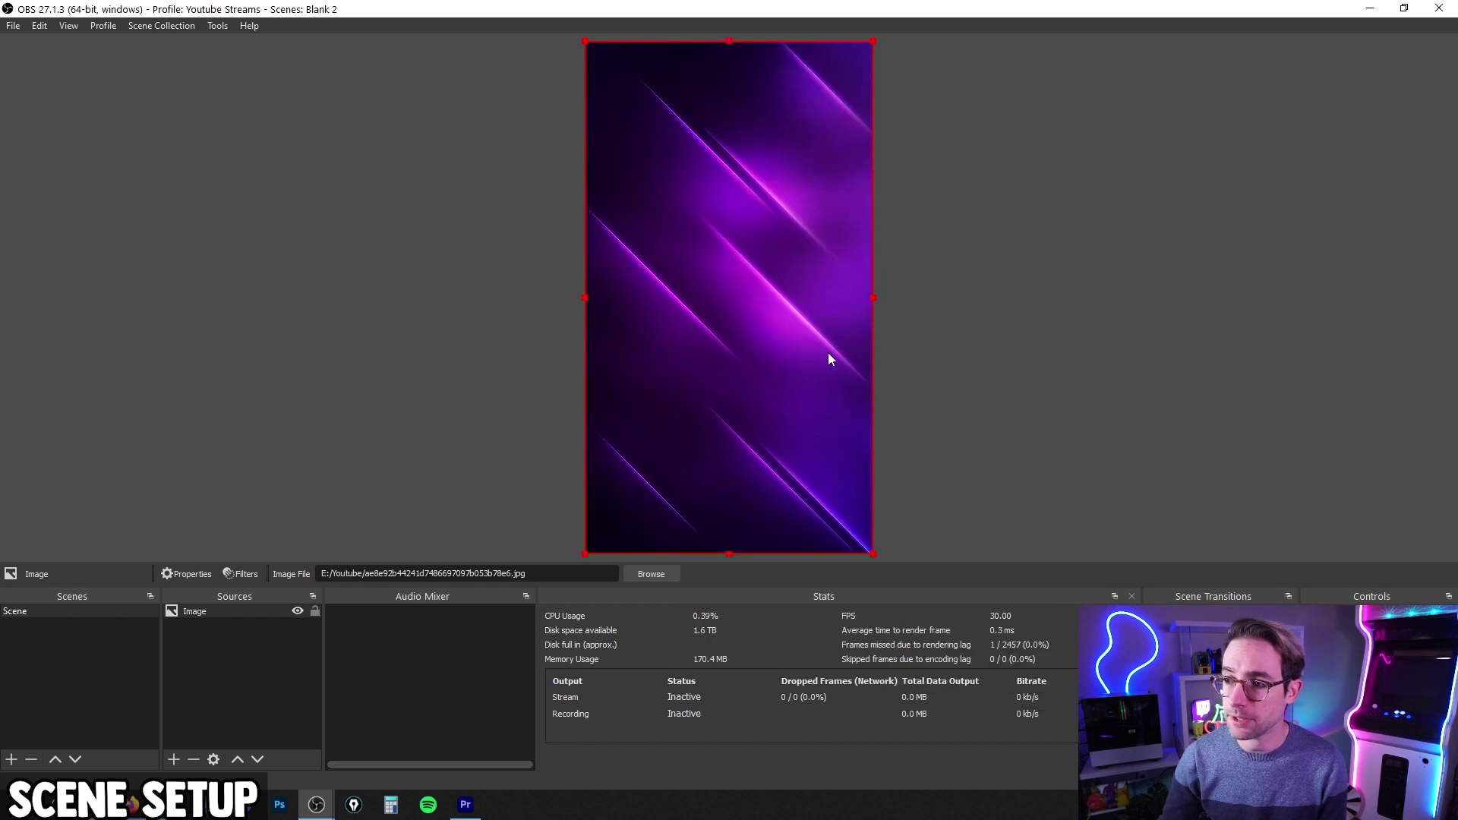
{"action": "left_click", "coordinate": [314, 612]}
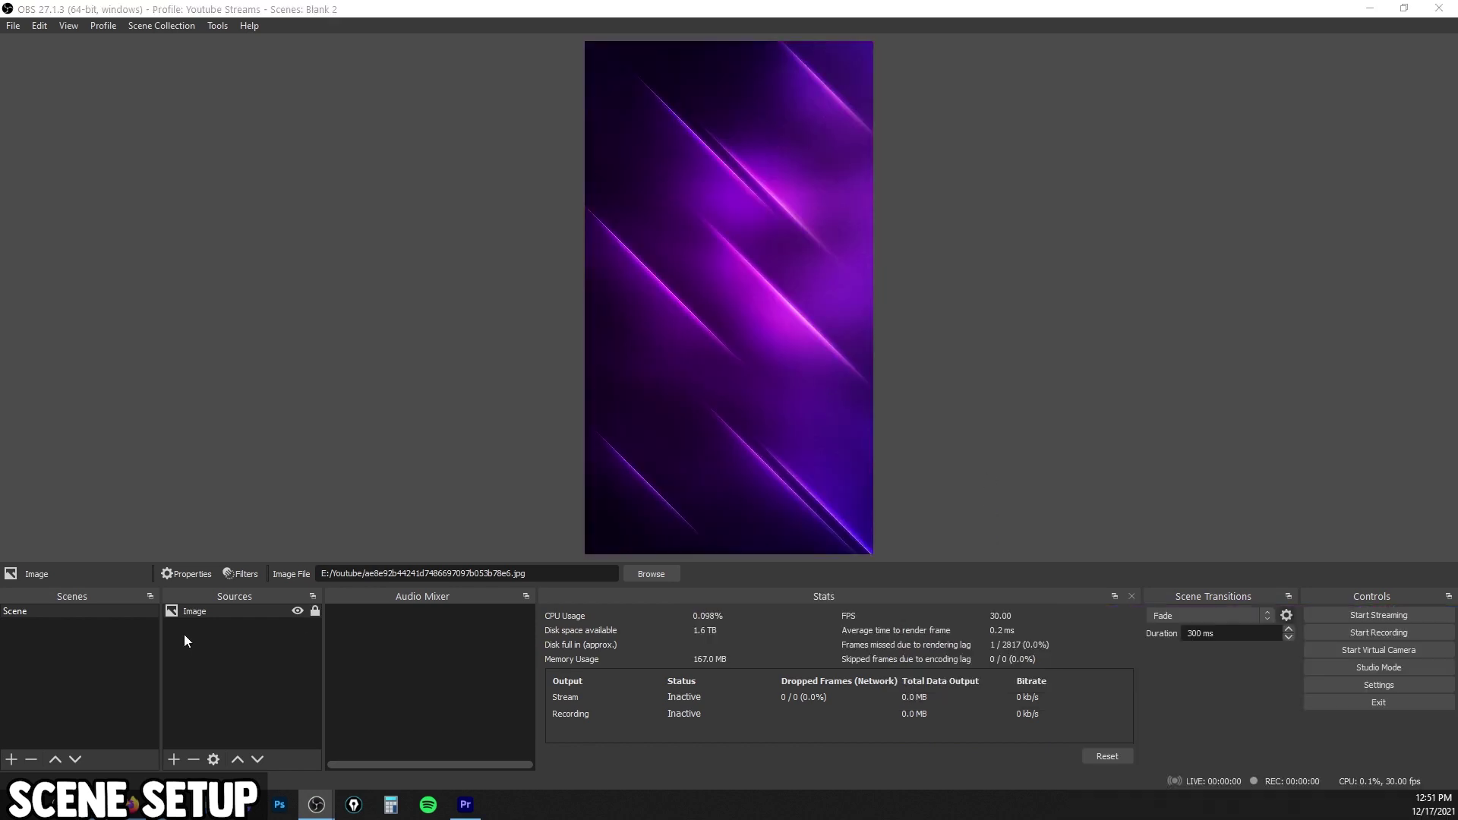
Add a Cam Link Pro HDMI-1 / Multiview Video Capture Device and shrink it to a mid-canvas box.
{"action": "right_click", "coordinate": [241, 665]}
{"action": "mouse_move", "coordinate": [349, 675]}
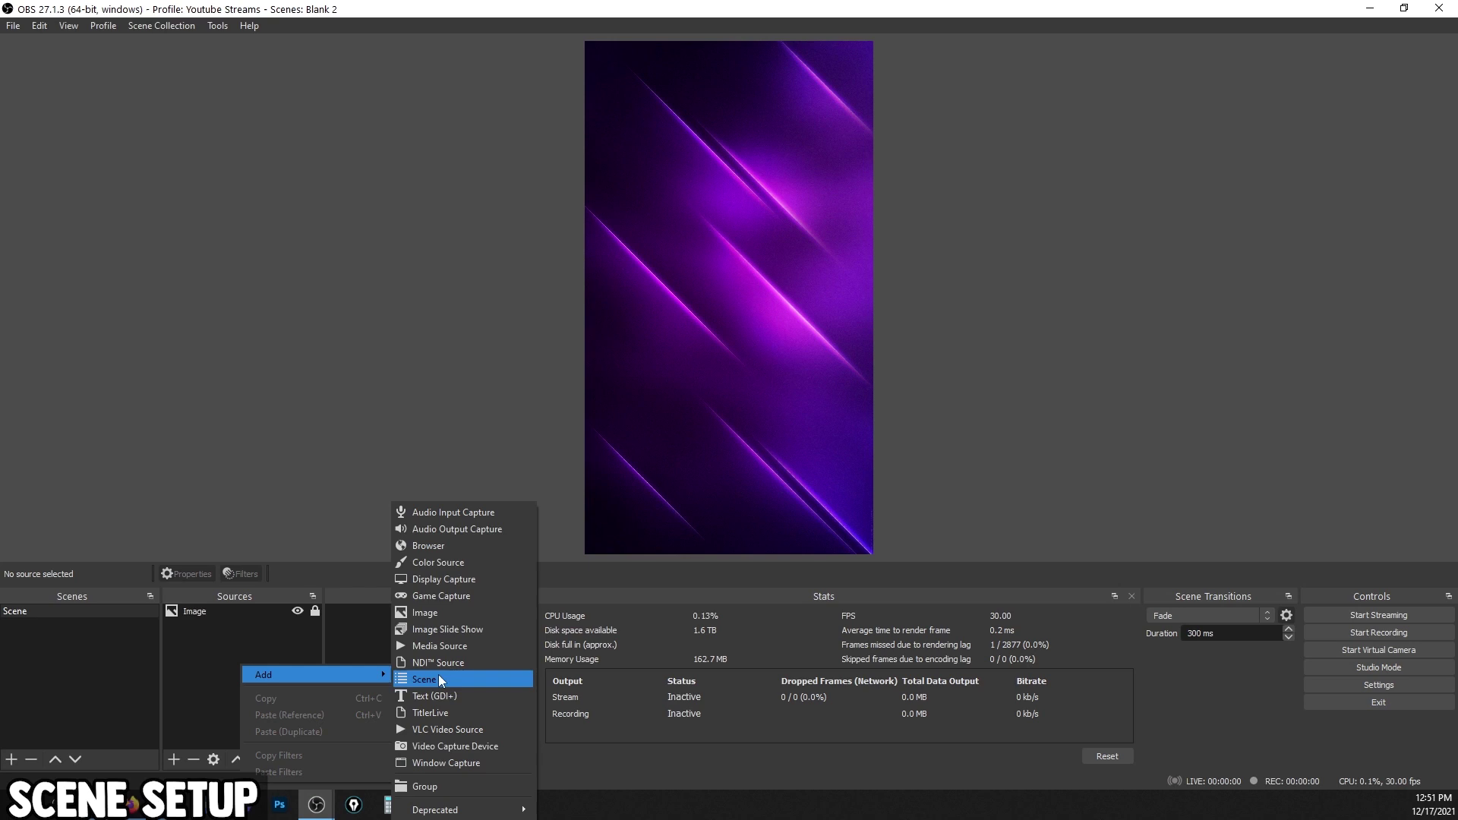
{"action": "left_click", "coordinate": [446, 747]}
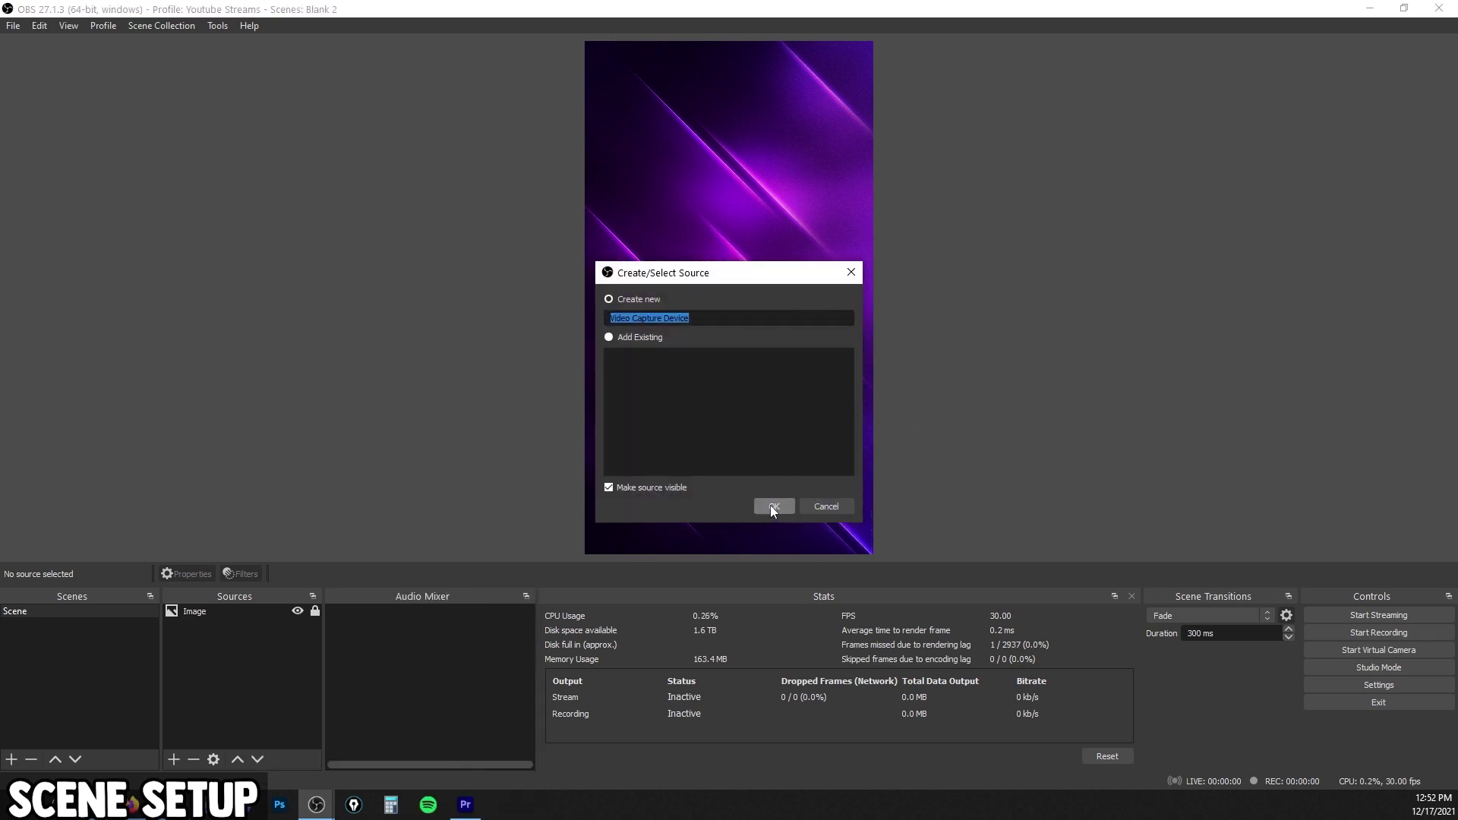
{"action": "left_click", "coordinate": [772, 506]}
{"action": "left_click", "coordinate": [504, 480]}
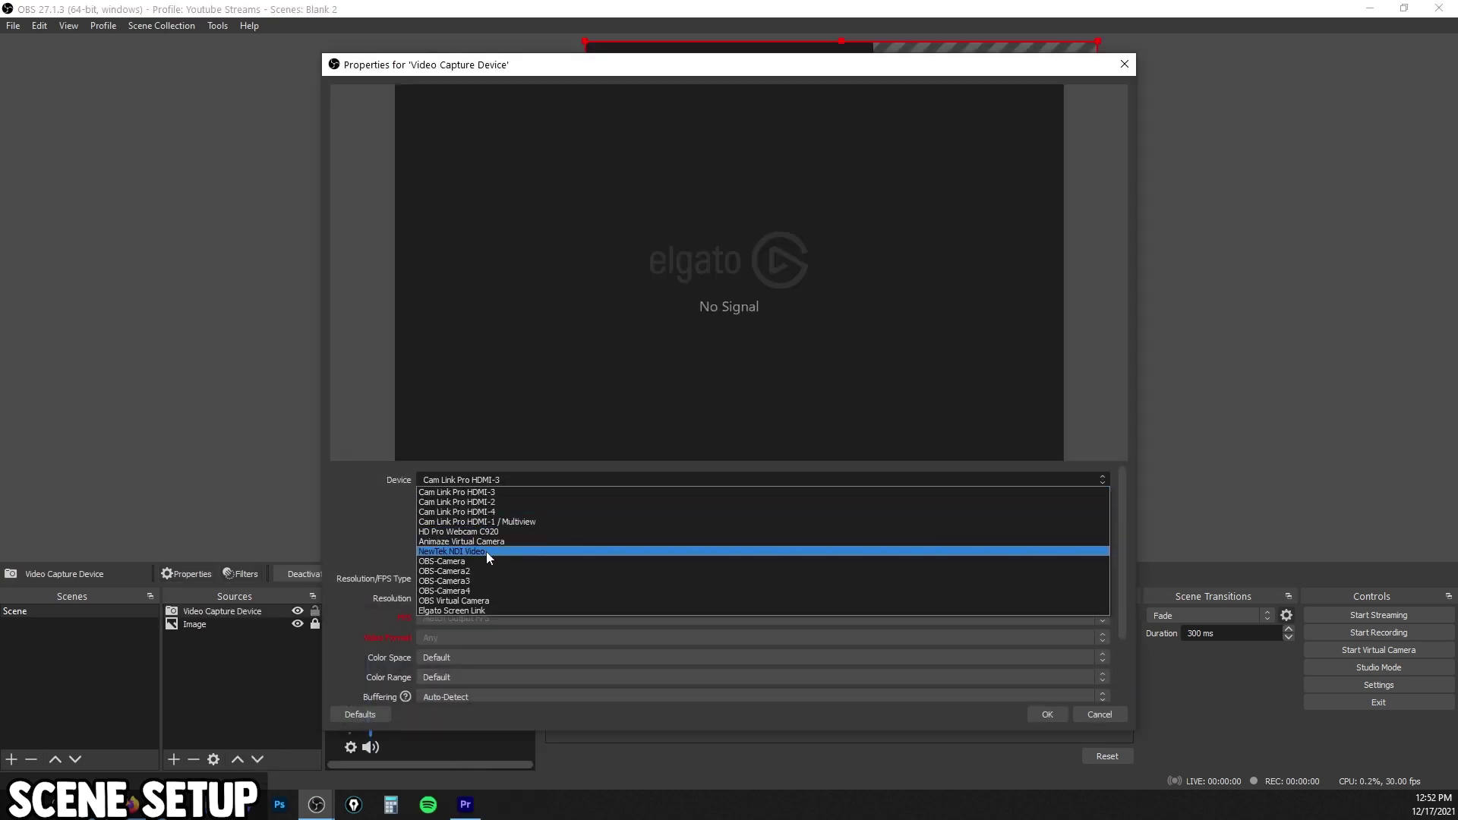
{"action": "left_click", "coordinate": [502, 522]}
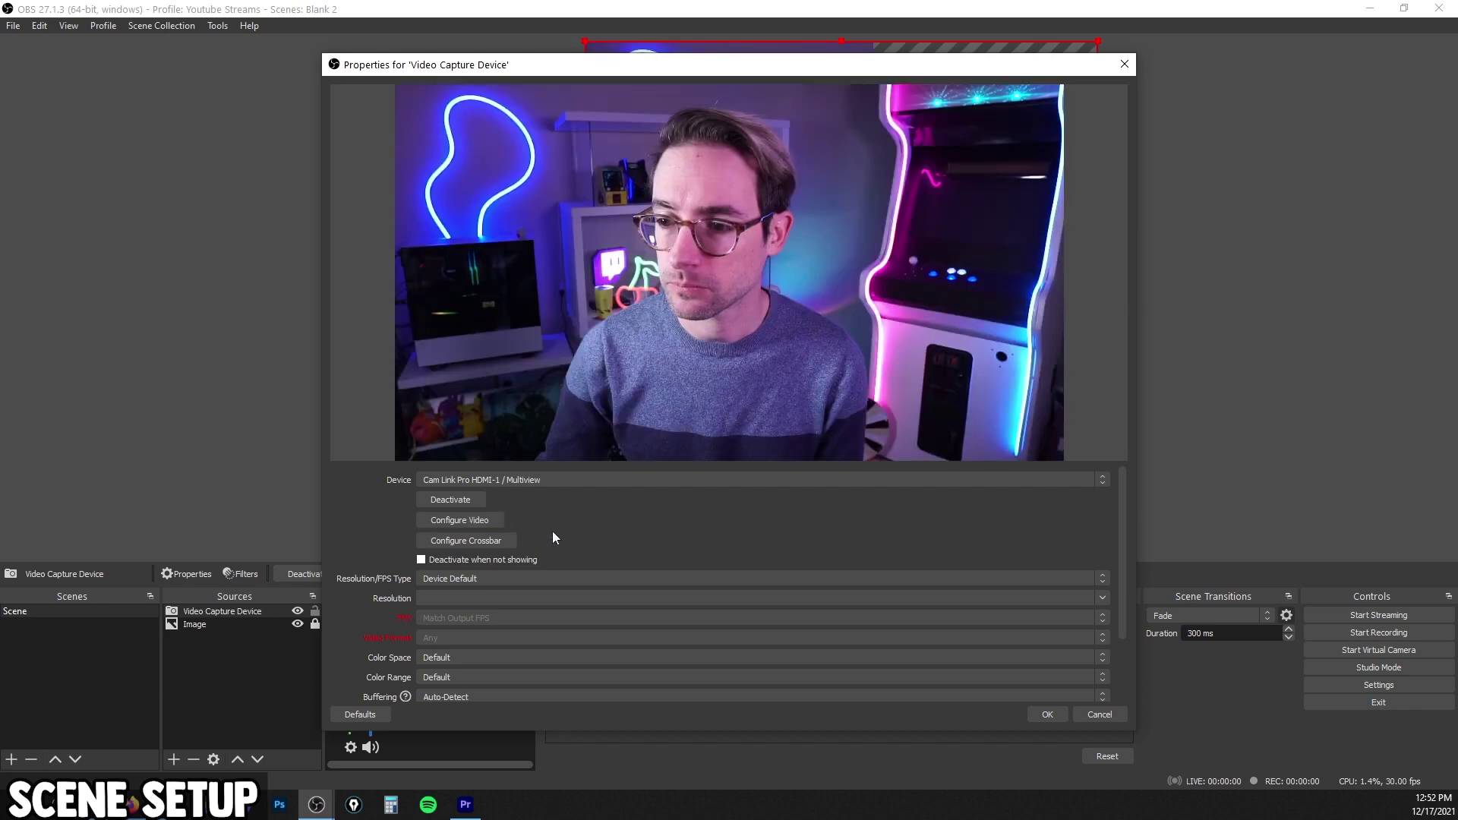
{"action": "left_click", "coordinate": [1047, 714]}
{"action": "left_click_drag", "start_coordinate": [1096, 40], "coordinate": [872, 169]}
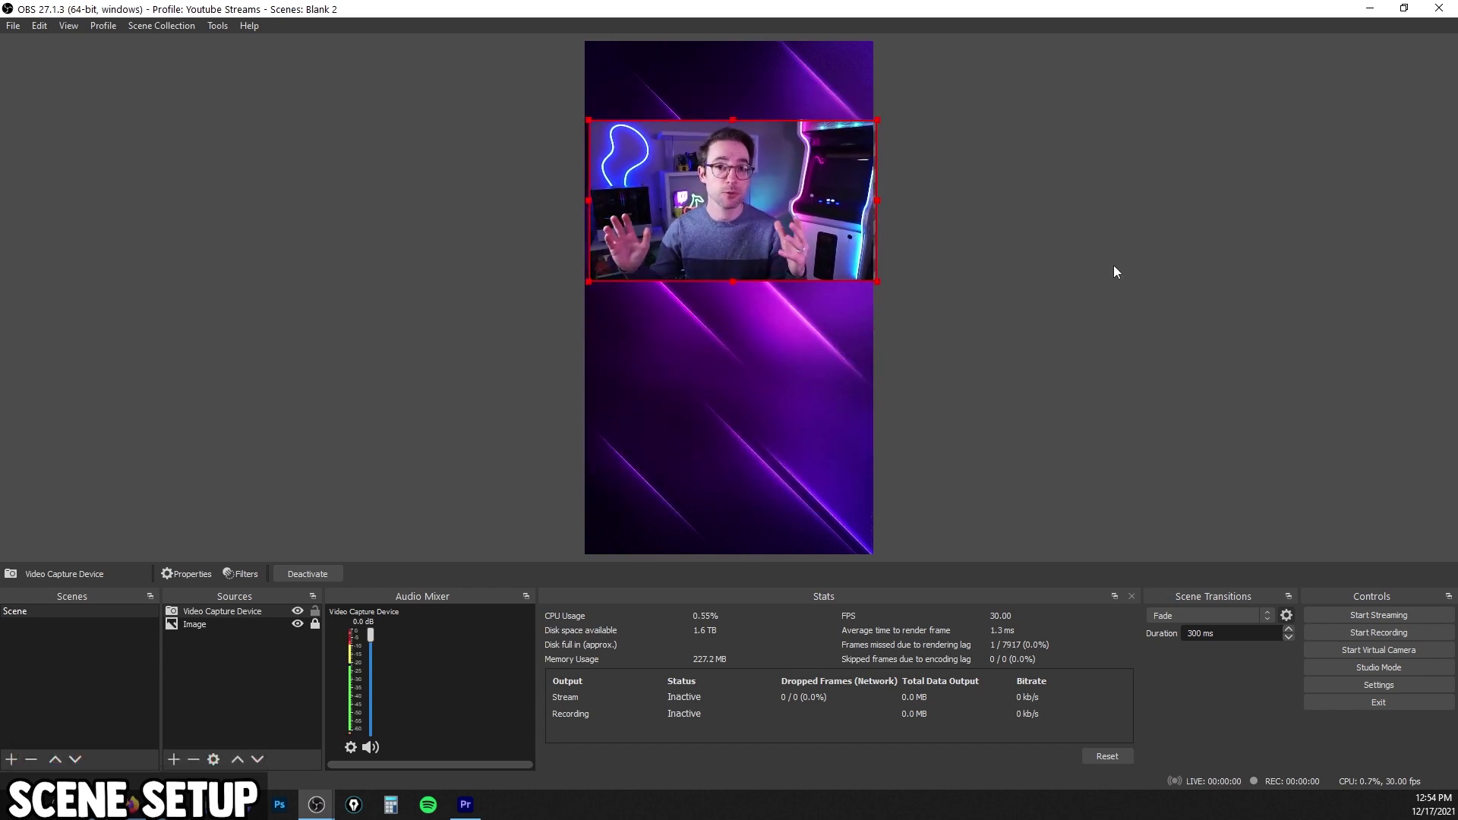
Resize and move the webcam so it spans the canvas width across the middle, then deselect it.
{"action": "left_click_drag", "start_coordinate": [878, 281], "coordinate": [1052, 378]}
{"action": "left_click_drag", "start_coordinate": [591, 122], "coordinate": [309, 34]}
{"action": "left_click_drag", "start_coordinate": [693, 222], "coordinate": [657, 273]}
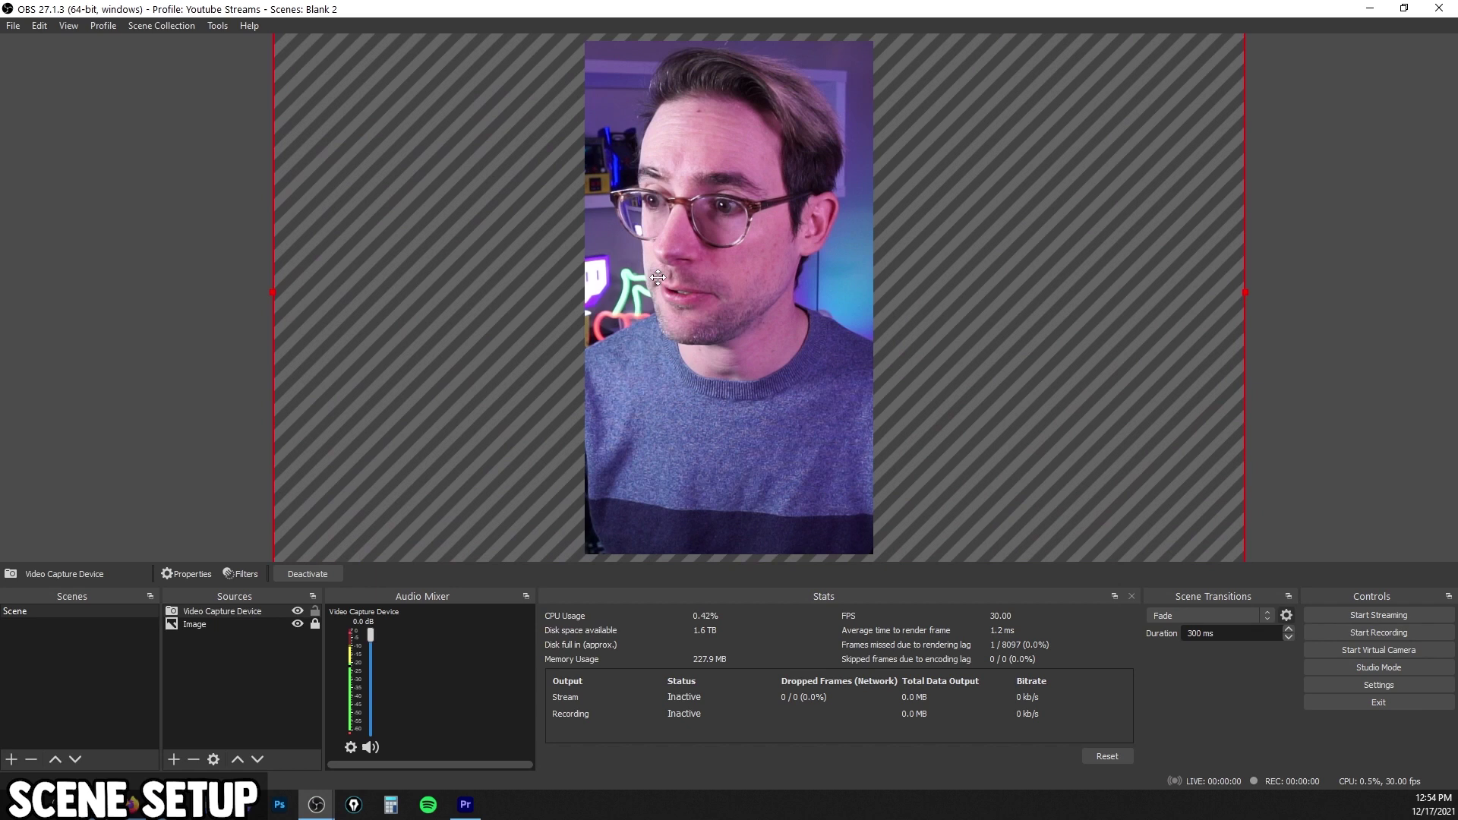
{"action": "left_click", "coordinate": [213, 285]}
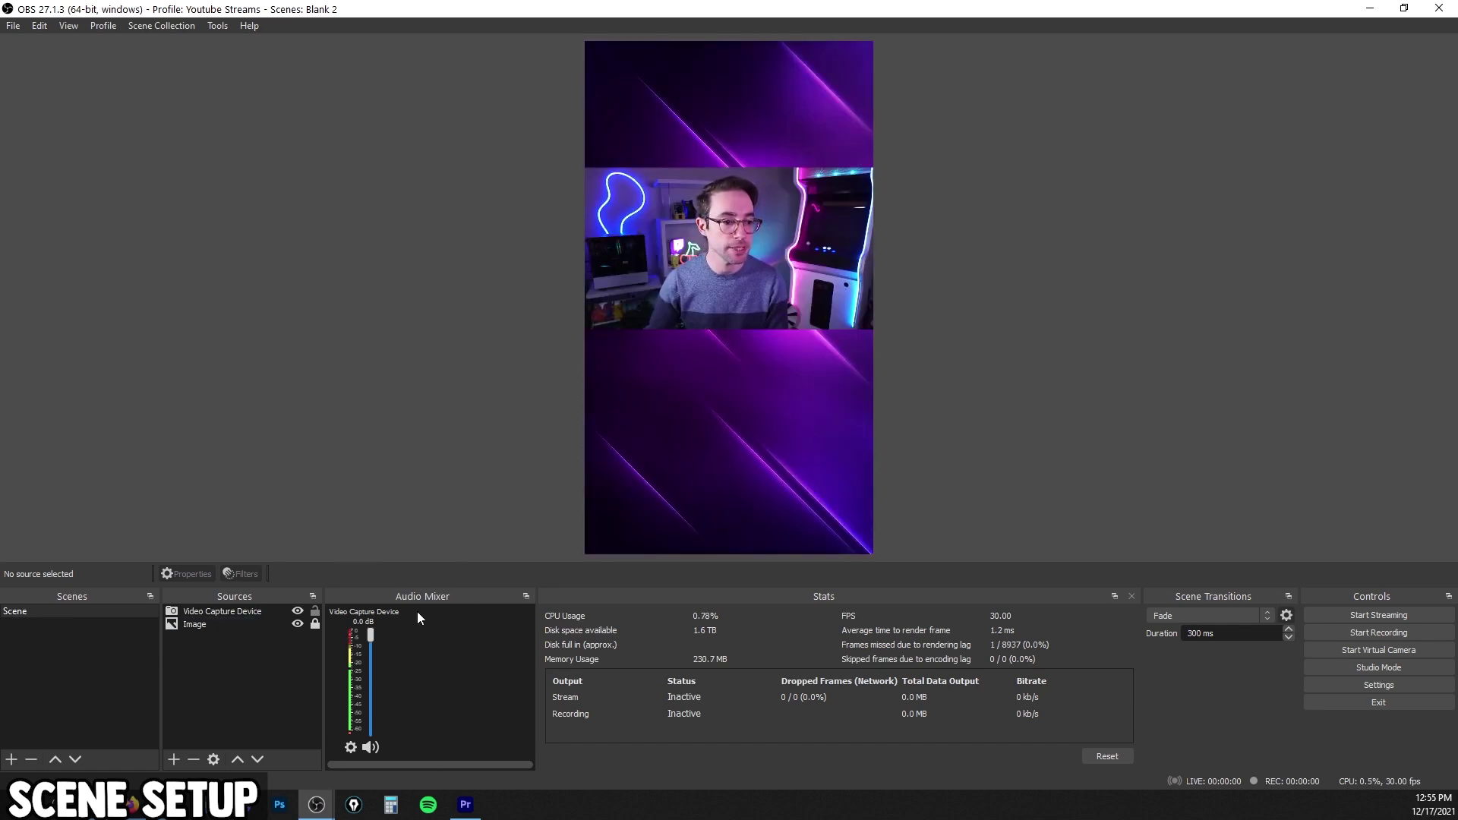
Set Mic/Auxiliary Audio to Microphone (2- Yeti Stereo Microphone) in Audio settings.
{"action": "left_click", "coordinate": [1402, 686]}
{"action": "left_click", "coordinate": [413, 260]}
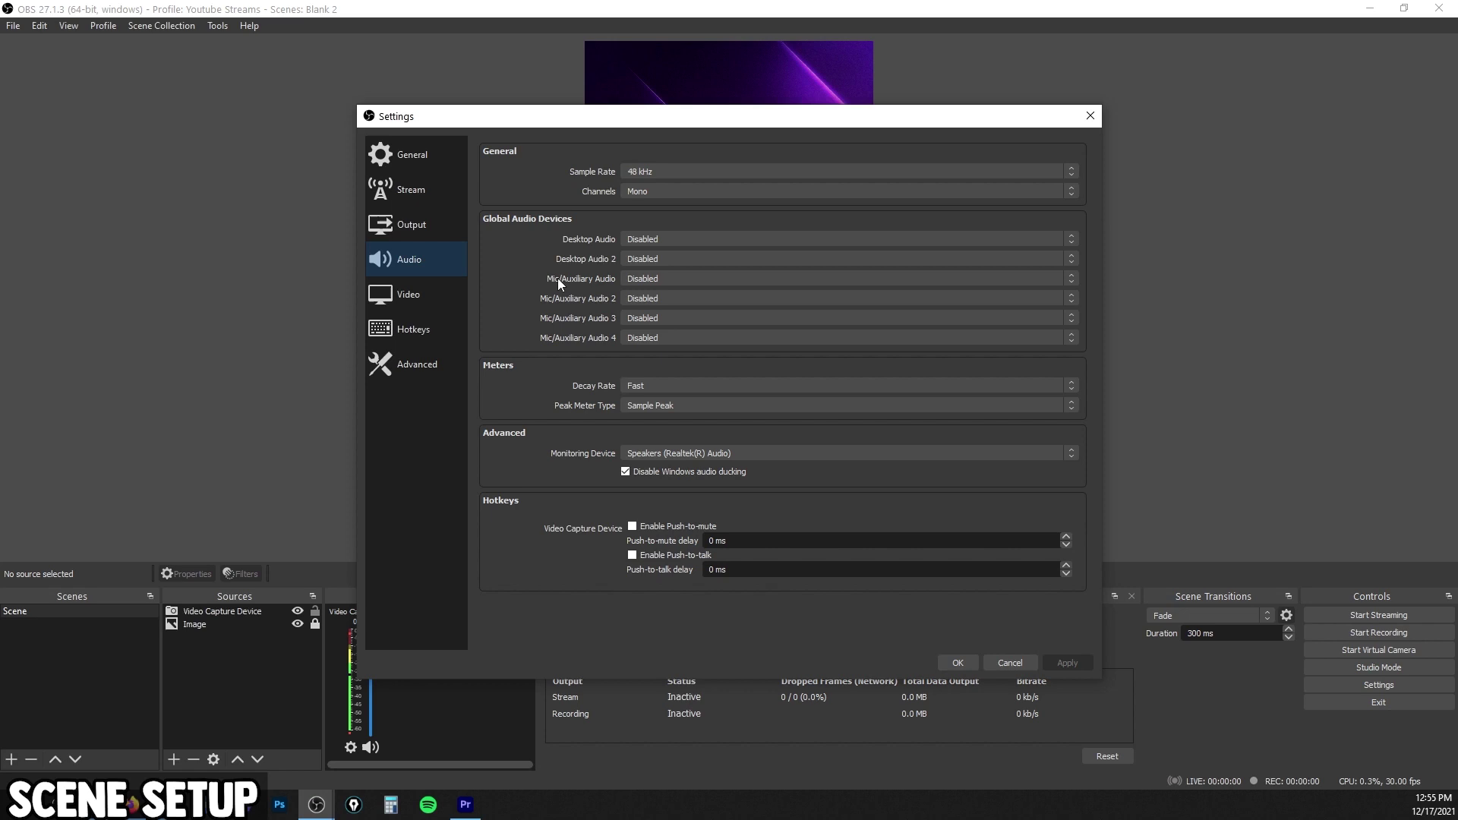
{"action": "left_click", "coordinate": [641, 278]}
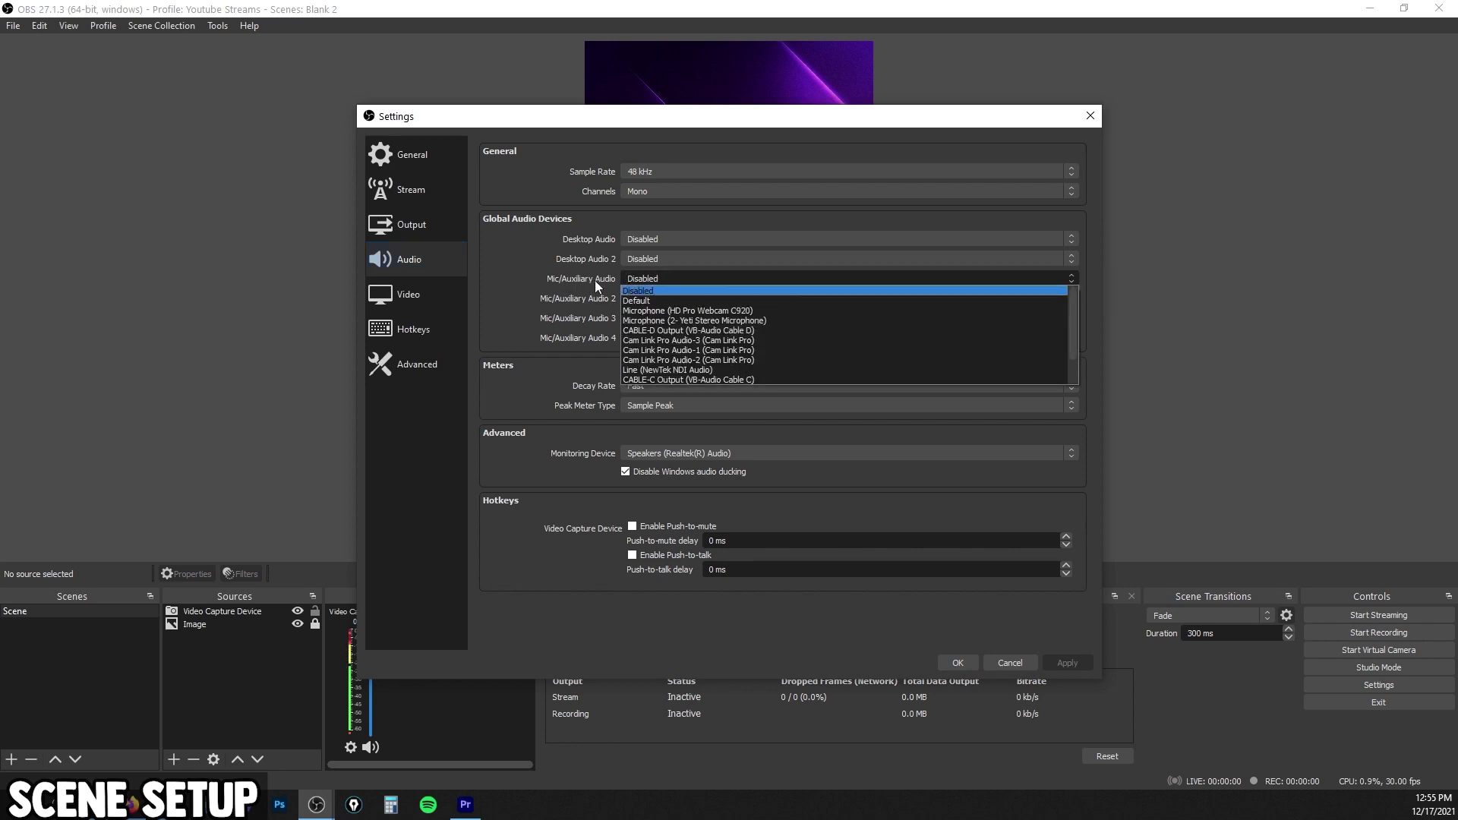
{"action": "left_click", "coordinate": [754, 321]}
{"action": "left_click", "coordinate": [959, 664]}
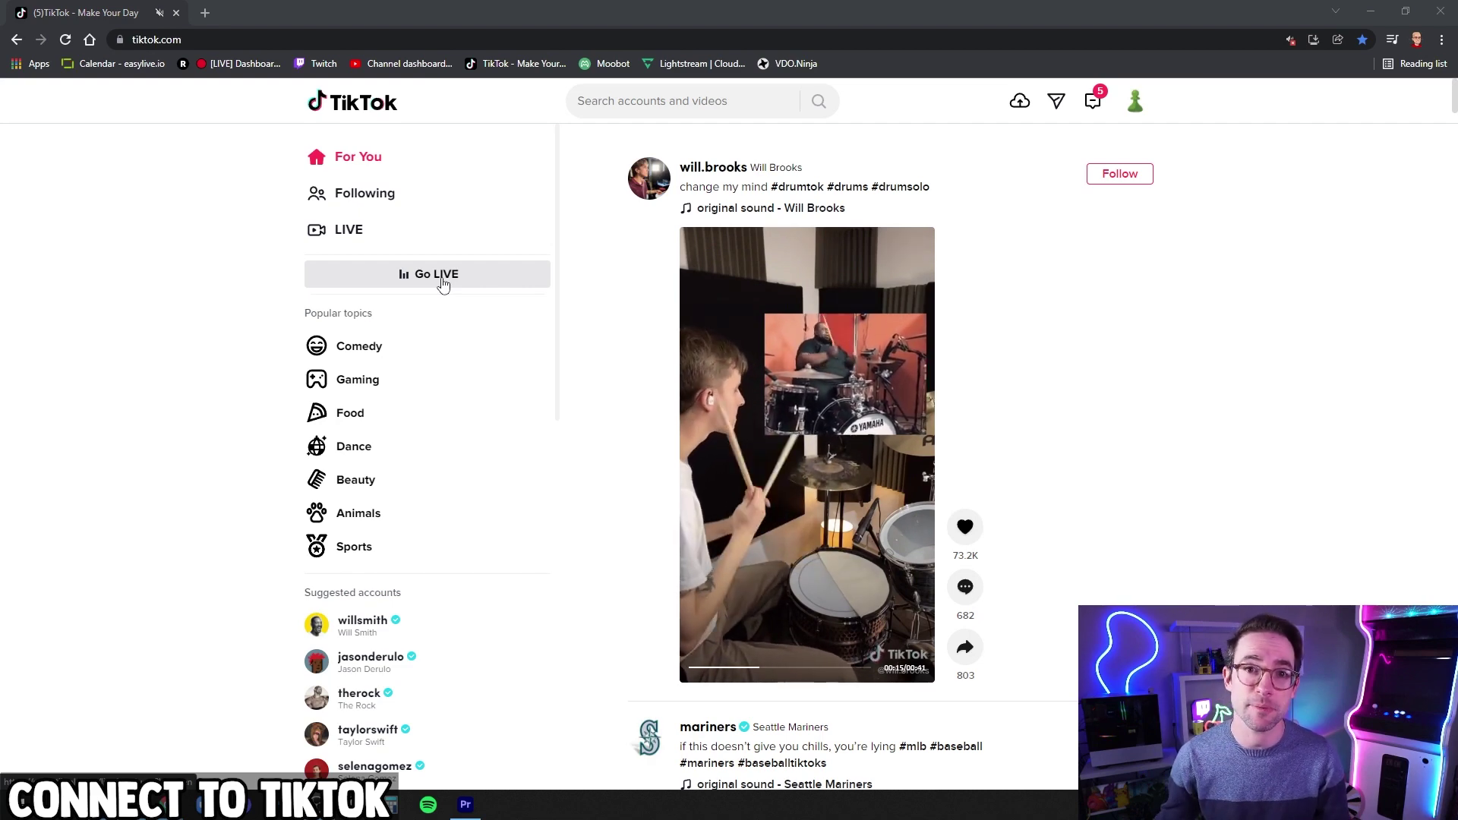
Title the TikTok LIVE 'My First Stream on Tiktok! :)', add a cover, and copy the server URL.
{"action": "left_click", "coordinate": [460, 281]}
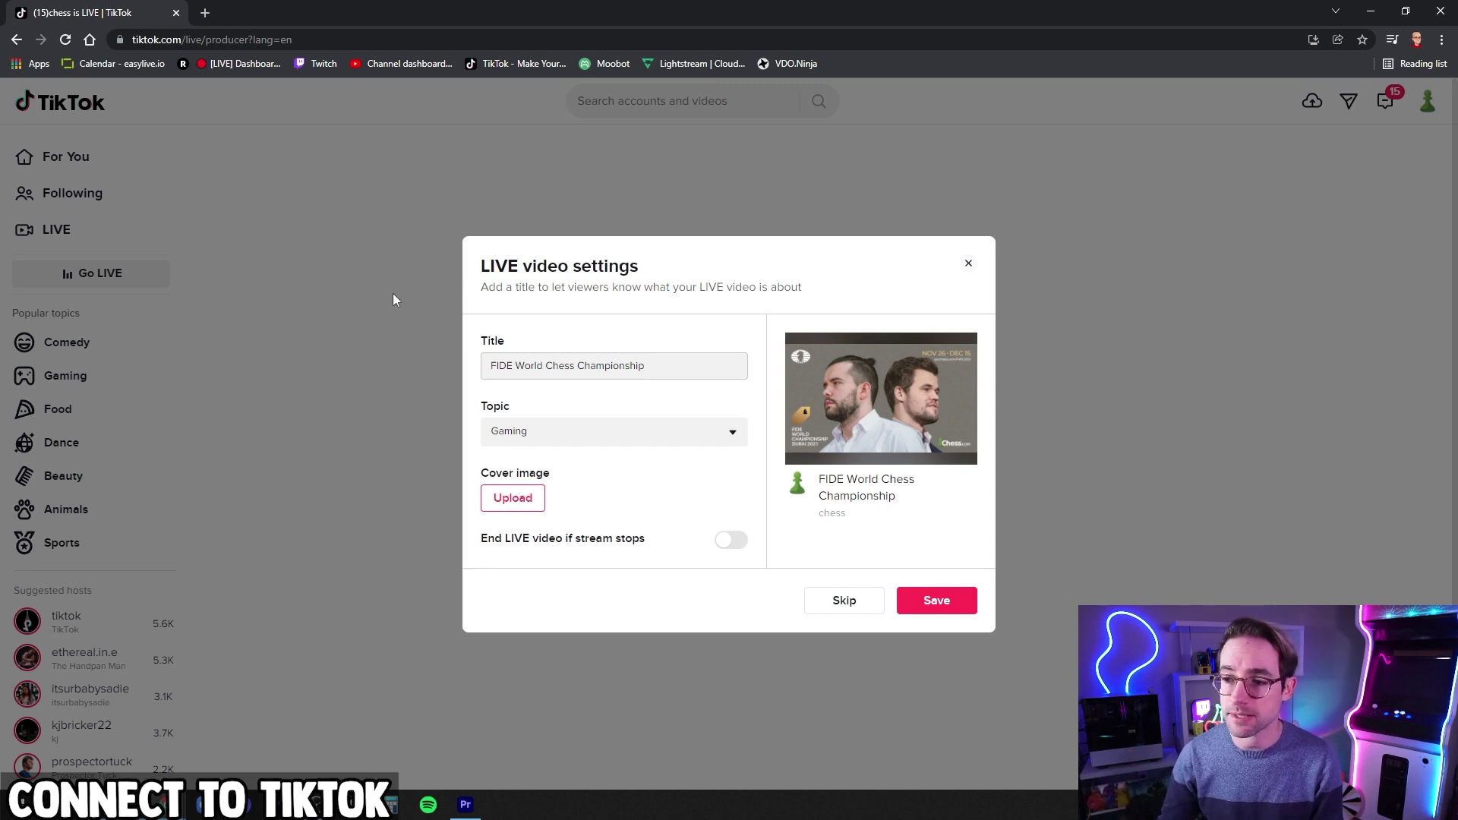
{"action": "left_click_drag", "start_coordinate": [661, 366], "coordinate": [419, 367]}
{"action": "type", "text": "My First Stream on Tiktok! :)"}
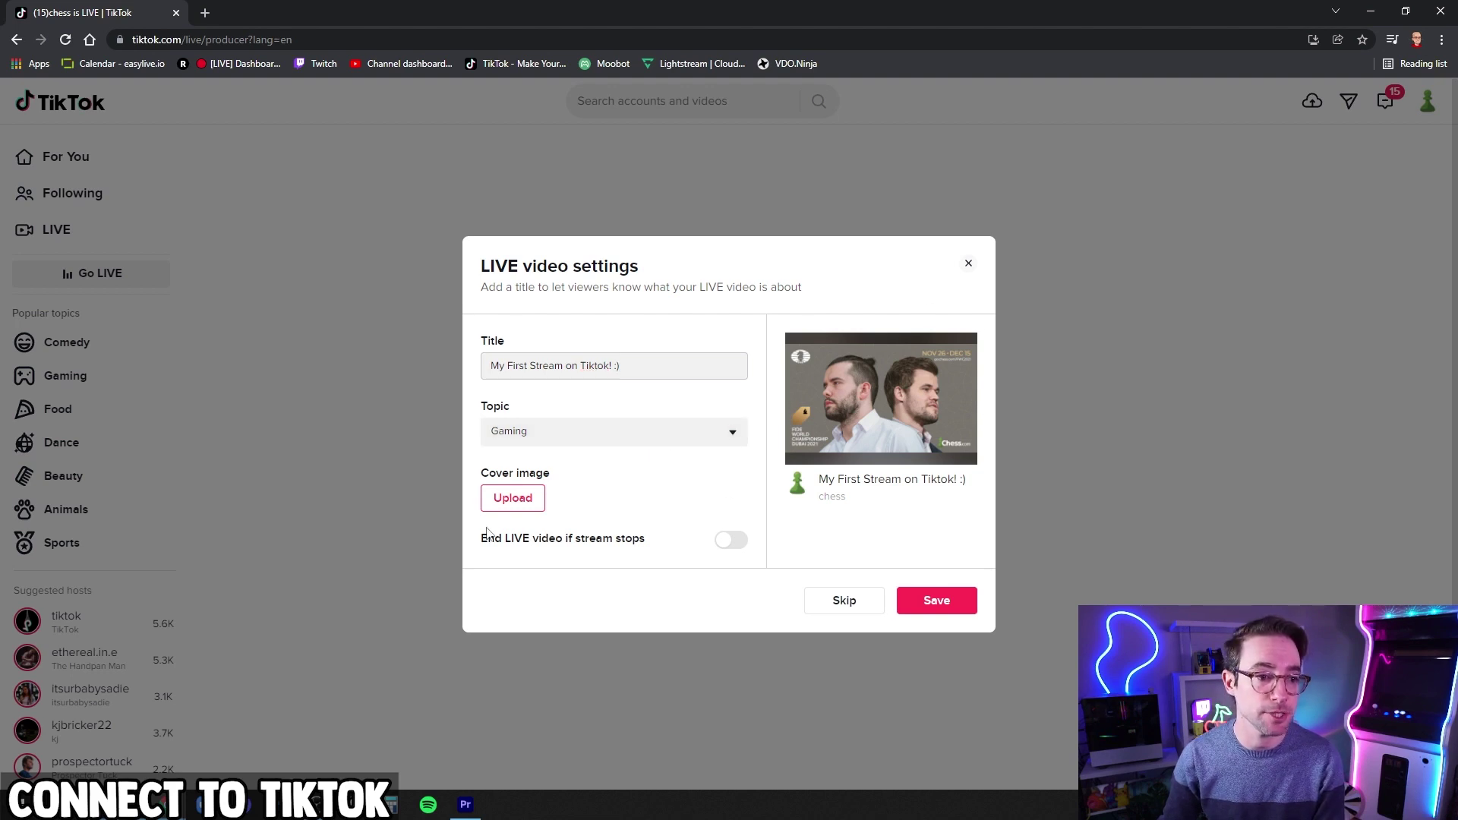
{"action": "left_click", "coordinate": [512, 498]}
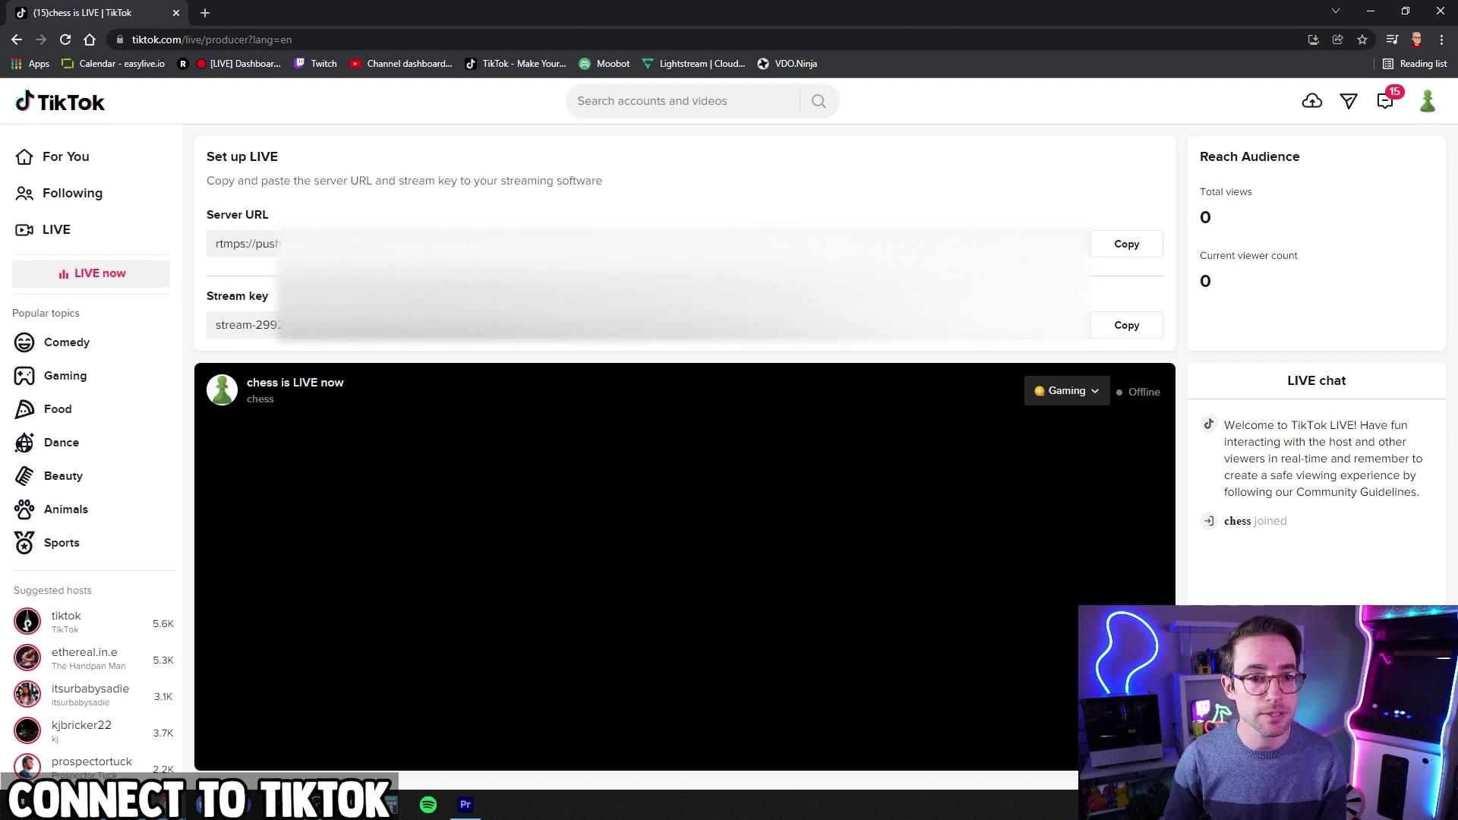
{"action": "left_click", "coordinate": [1137, 245]}
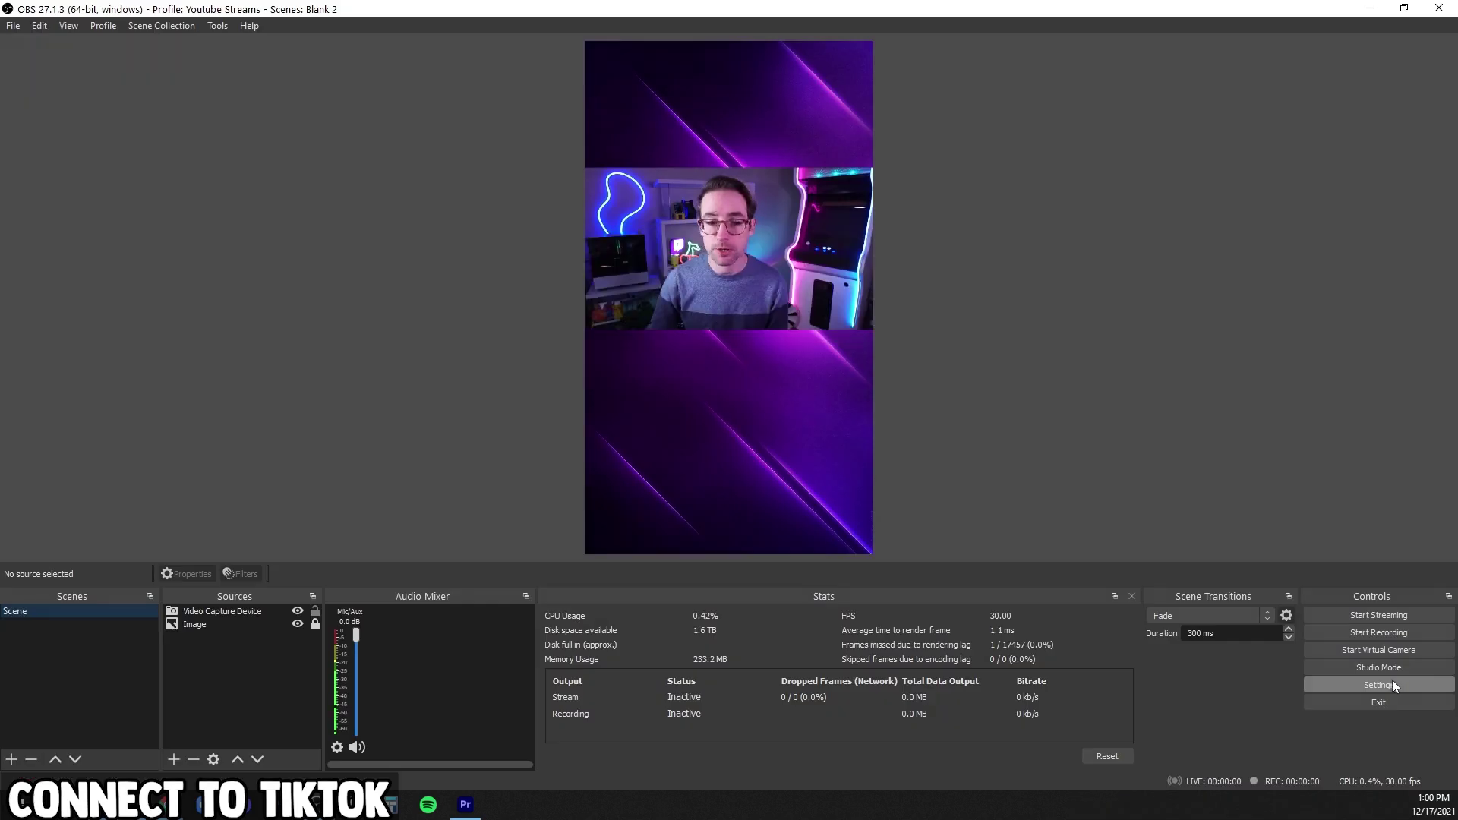
Set the OBS stream service to Custom and paste the TikTok server URL.
{"action": "left_click", "coordinate": [1393, 682]}
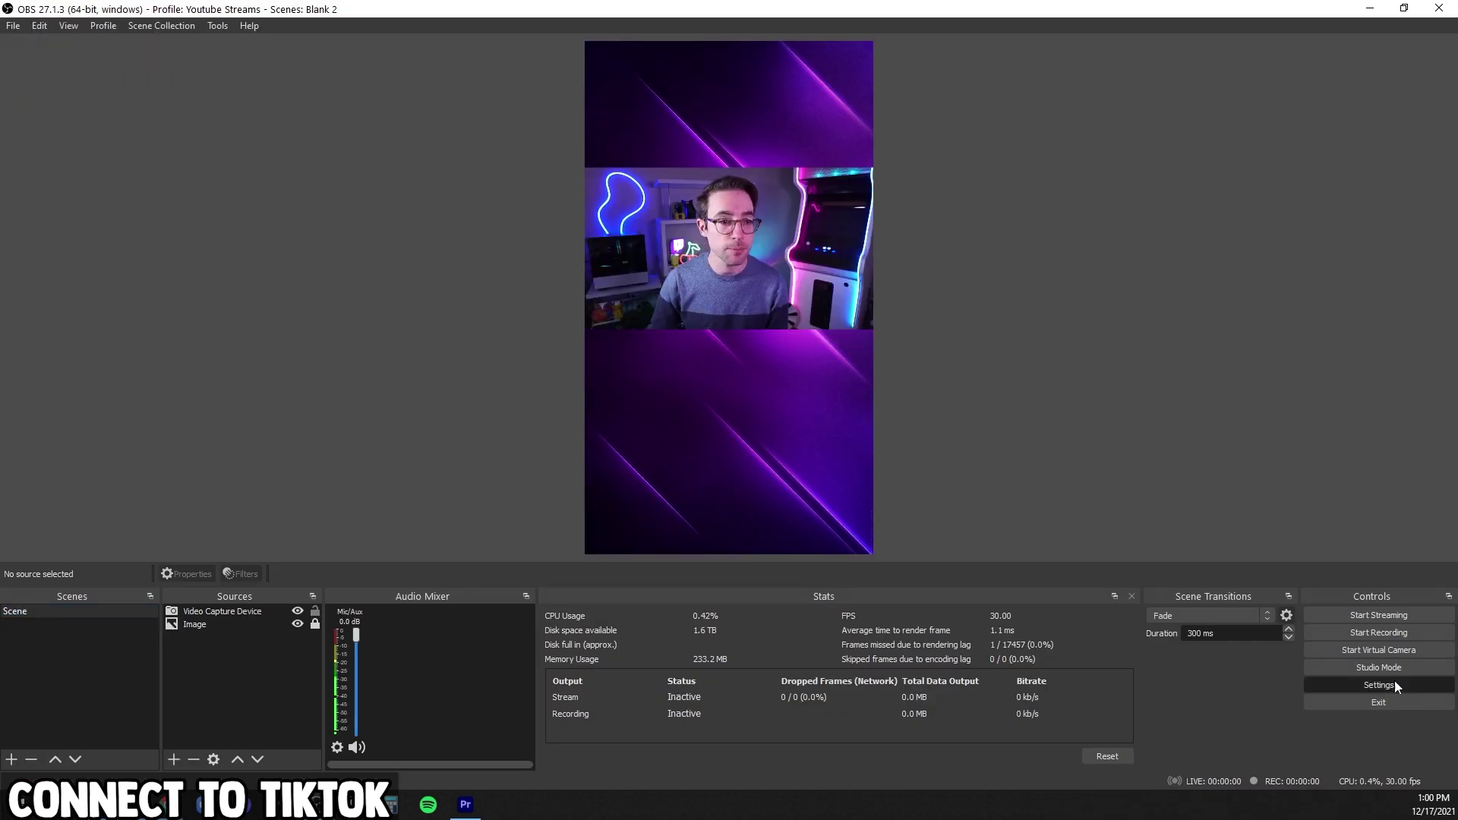
{"action": "left_click", "coordinate": [411, 191]}
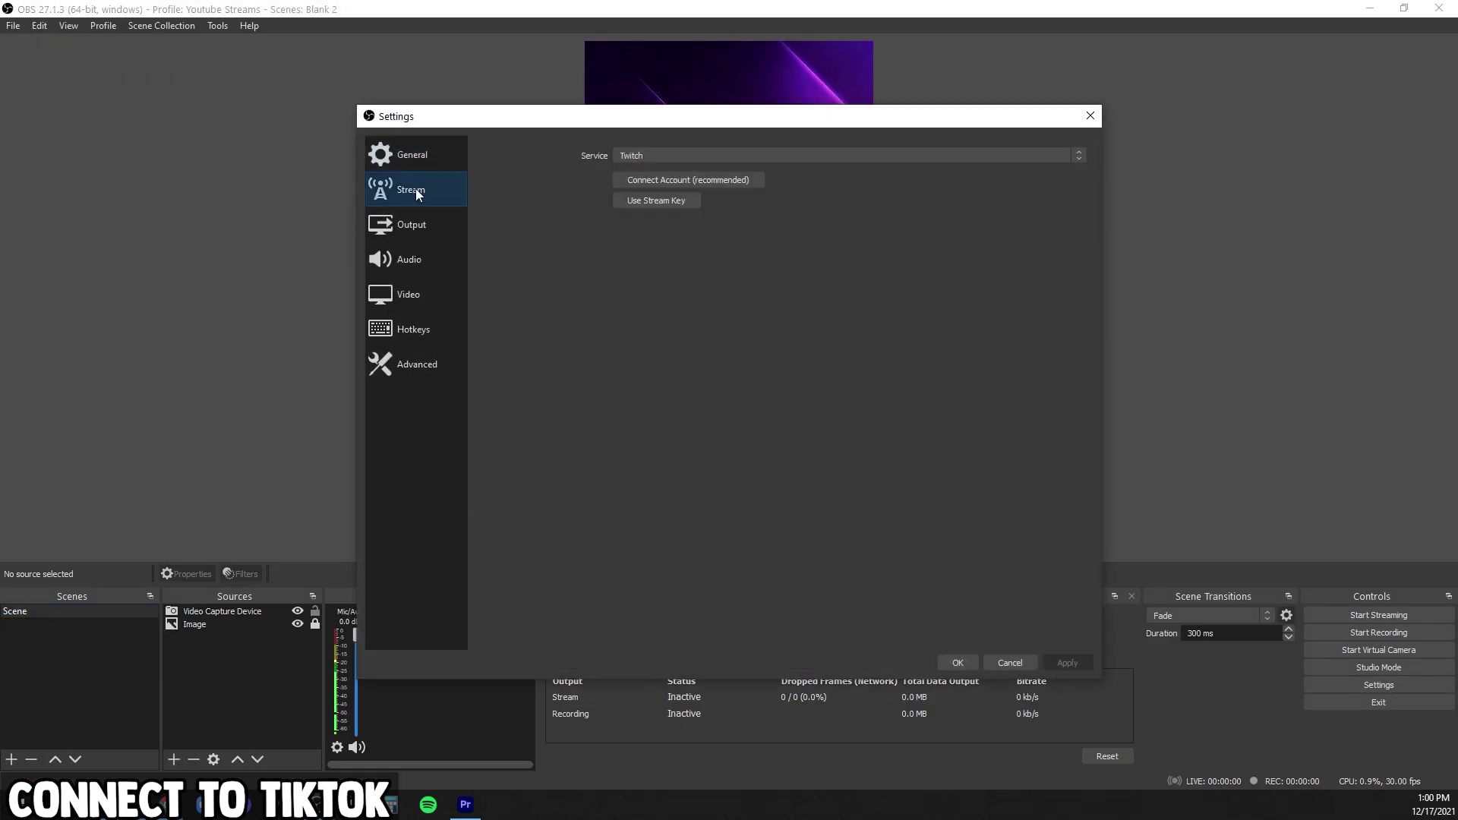
{"action": "left_click", "coordinate": [748, 157]}
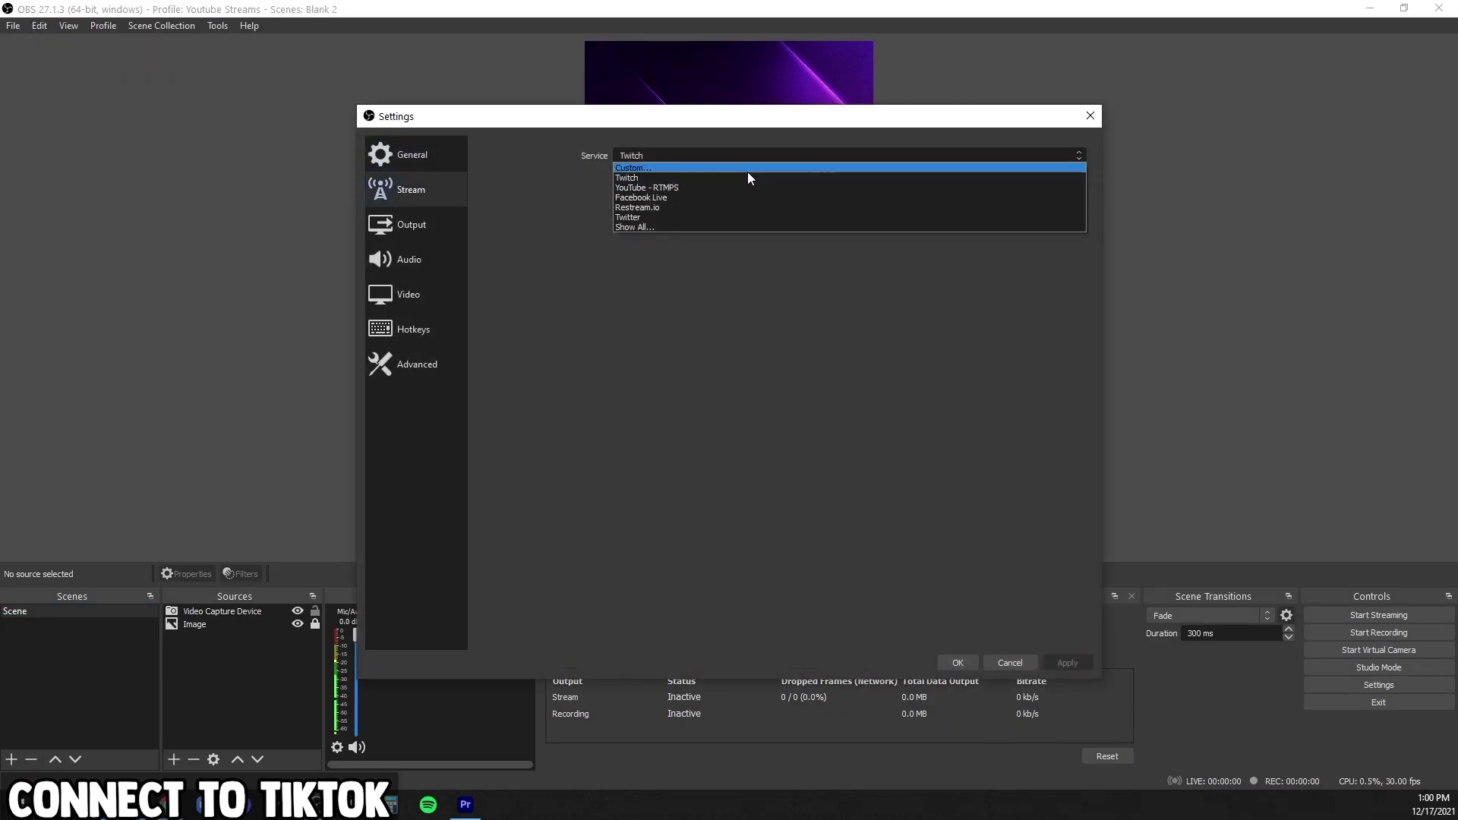
{"action": "left_click", "coordinate": [748, 171]}
{"action": "left_click", "coordinate": [709, 182]}
{"action": "key", "text": "ctrl+v"}
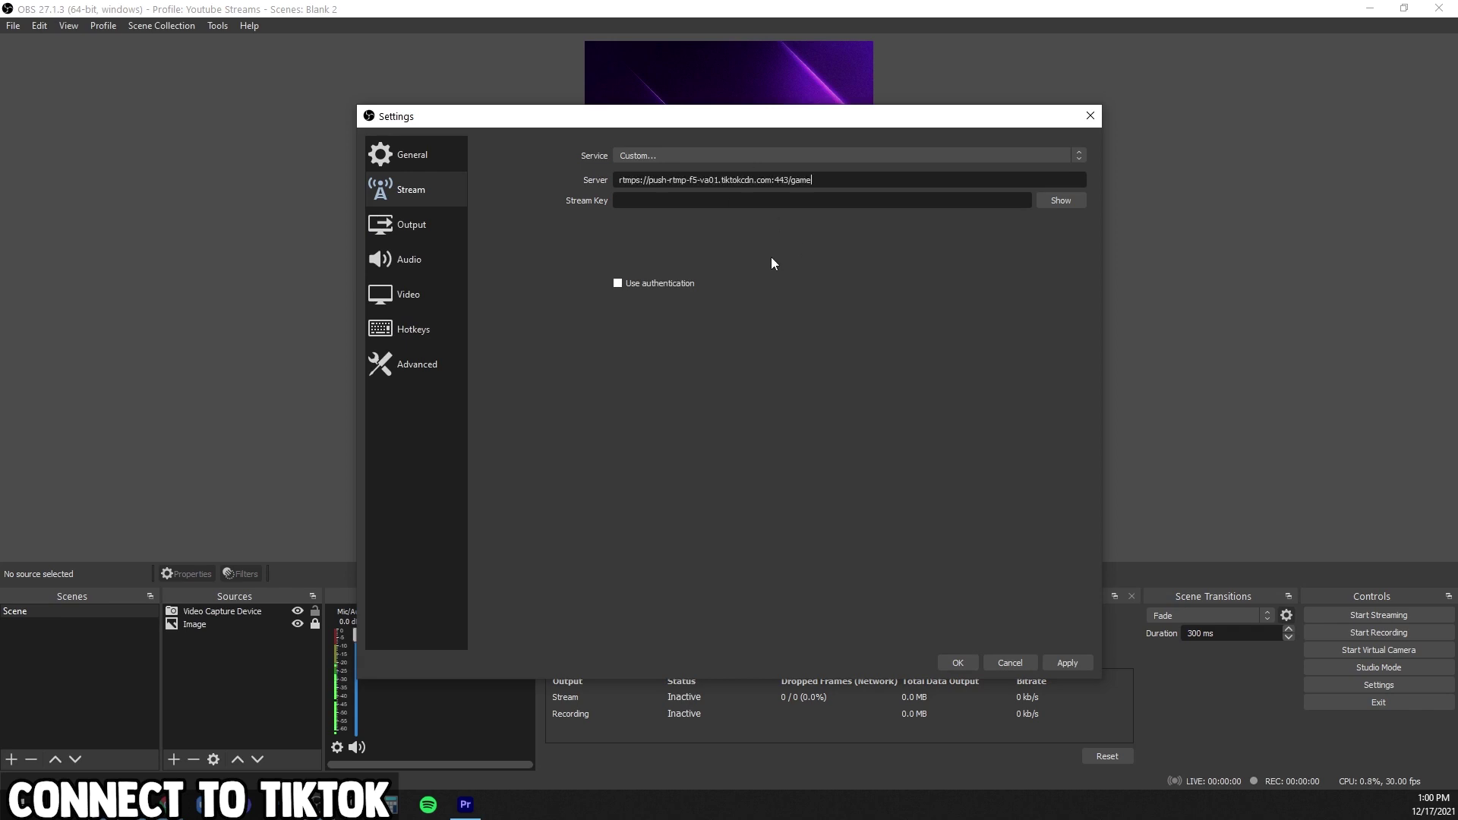
Copy the TikTok stream key into the OBS Stream Key field and save the settings.
{"action": "mouse_move", "coordinate": [201, 804]}
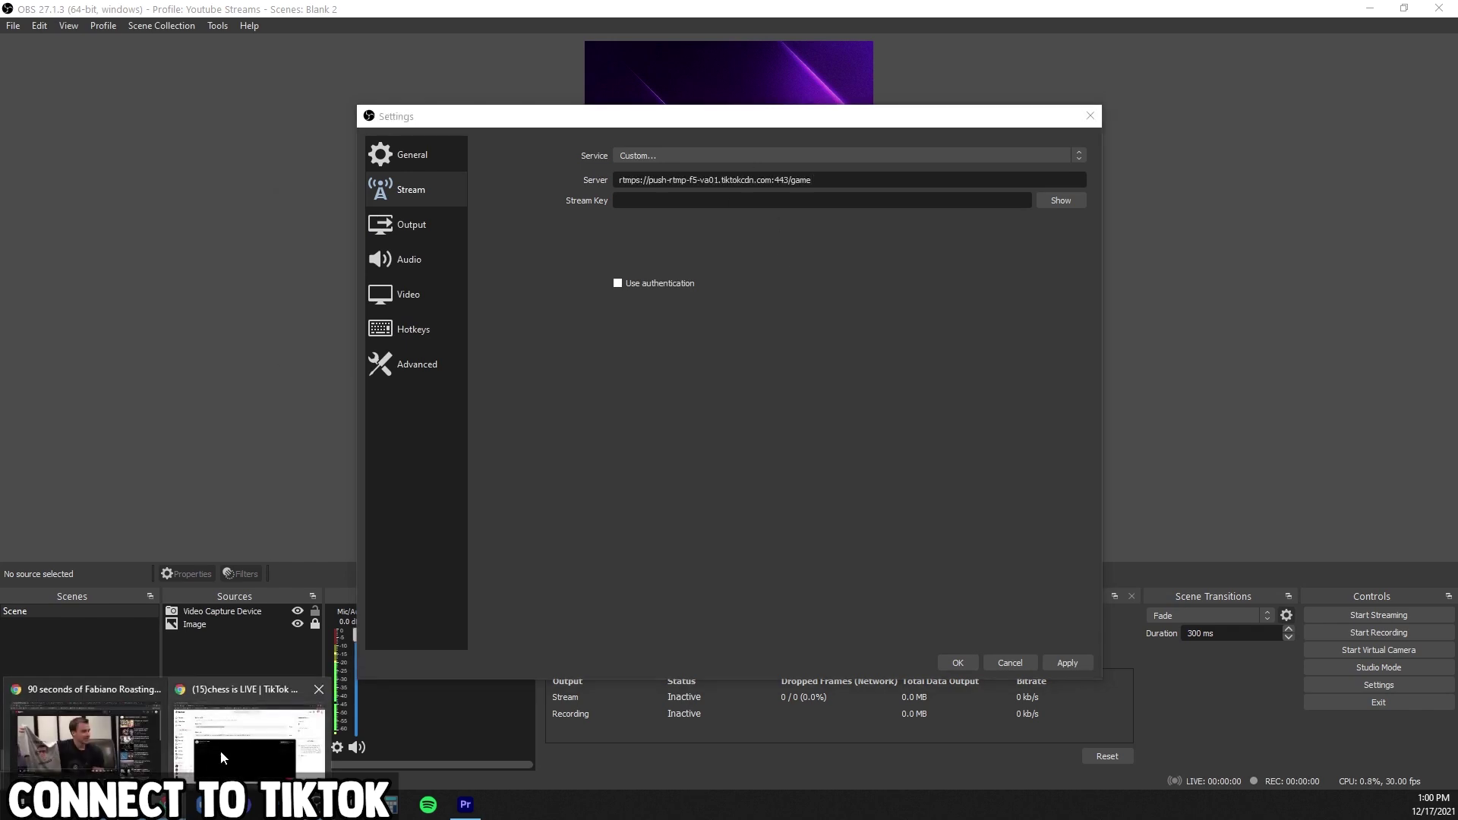
{"action": "left_click", "coordinate": [251, 725]}
{"action": "left_click", "coordinate": [1127, 325]}
{"action": "key", "text": "alt+Tab"}
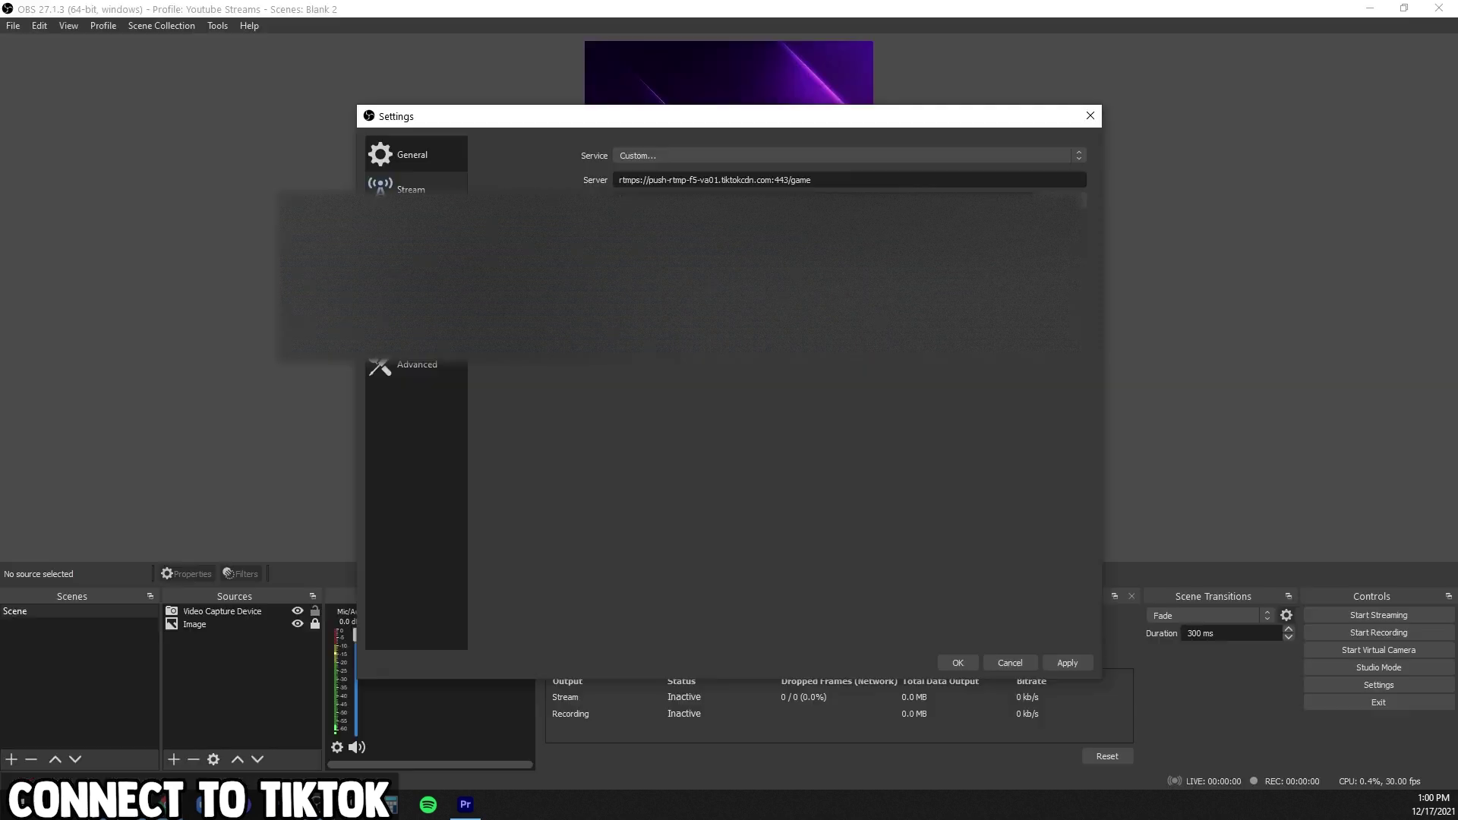
{"action": "key", "text": "Tab"}
{"action": "key", "text": "ctrl+v"}
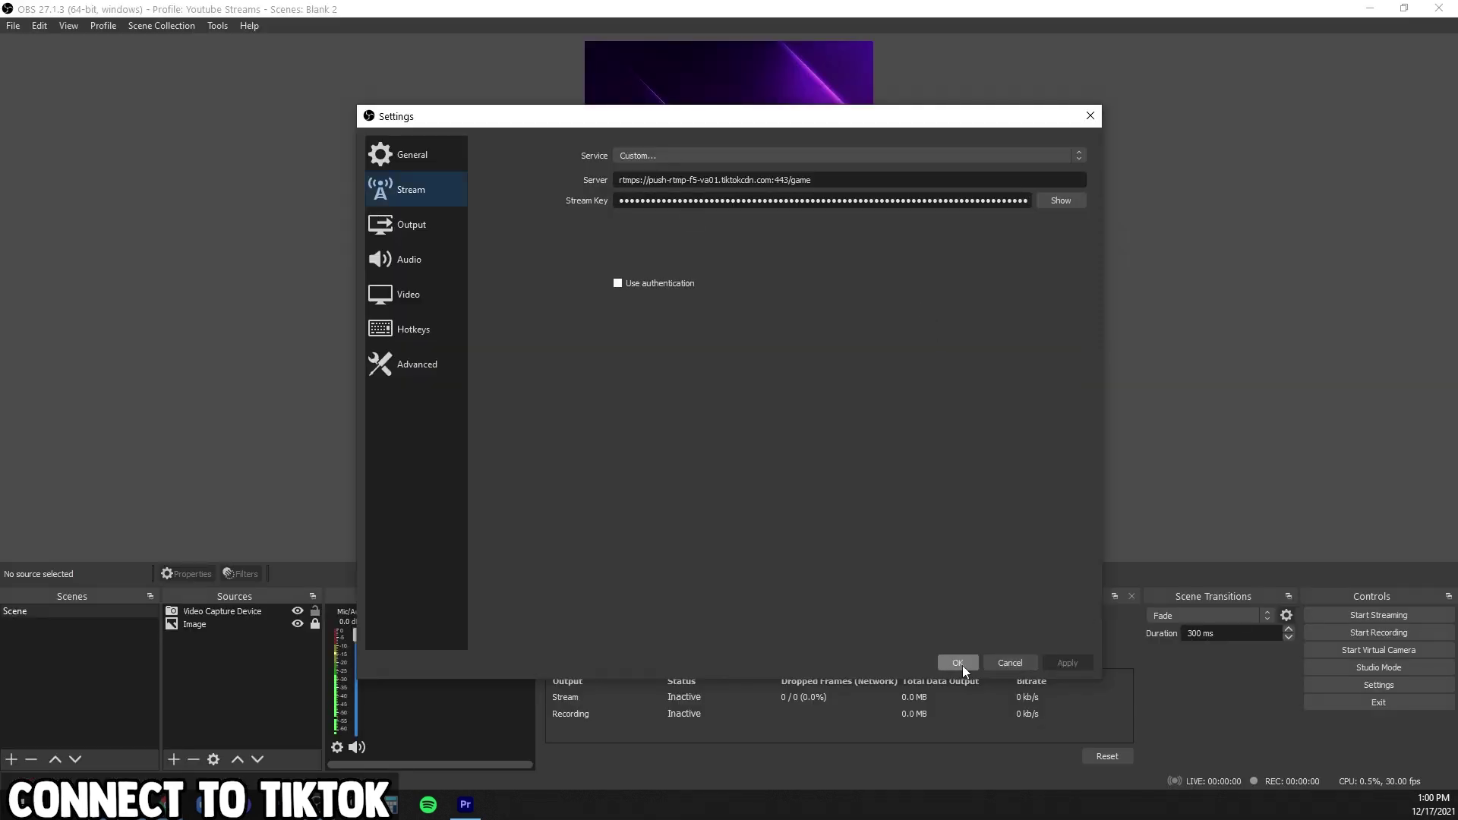
{"action": "left_click", "coordinate": [961, 664]}
Start streaming to TikTok, confirm it, and return to the TikTok producer page.
{"action": "left_click", "coordinate": [1378, 615]}
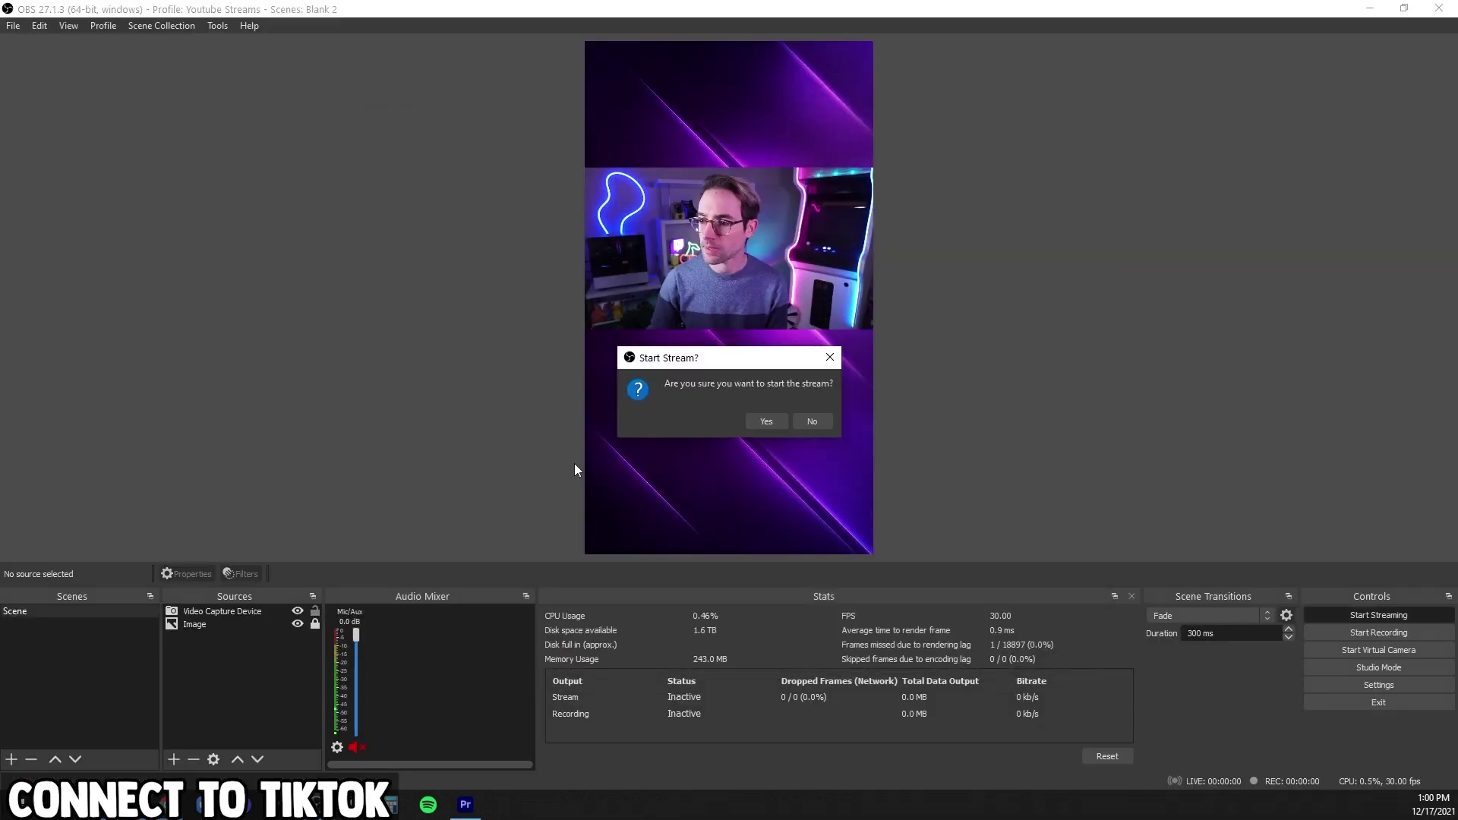
{"action": "left_click", "coordinate": [767, 422]}
{"action": "mouse_move", "coordinate": [201, 804]}
{"action": "left_click", "coordinate": [251, 725]}
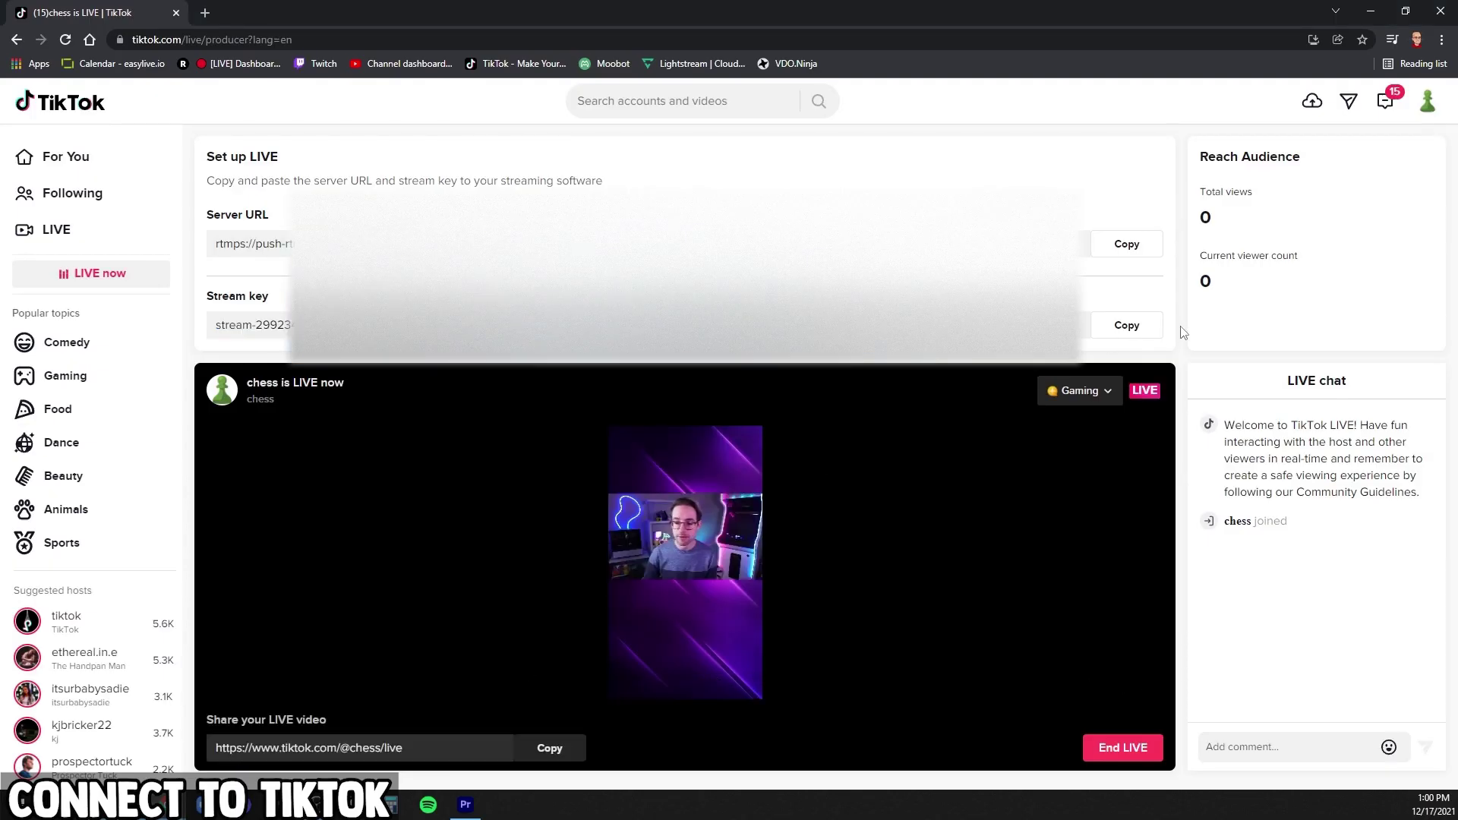
Select the Share your LIVE video link on the producer page.
{"action": "mouse_move", "coordinate": [807, 448]}
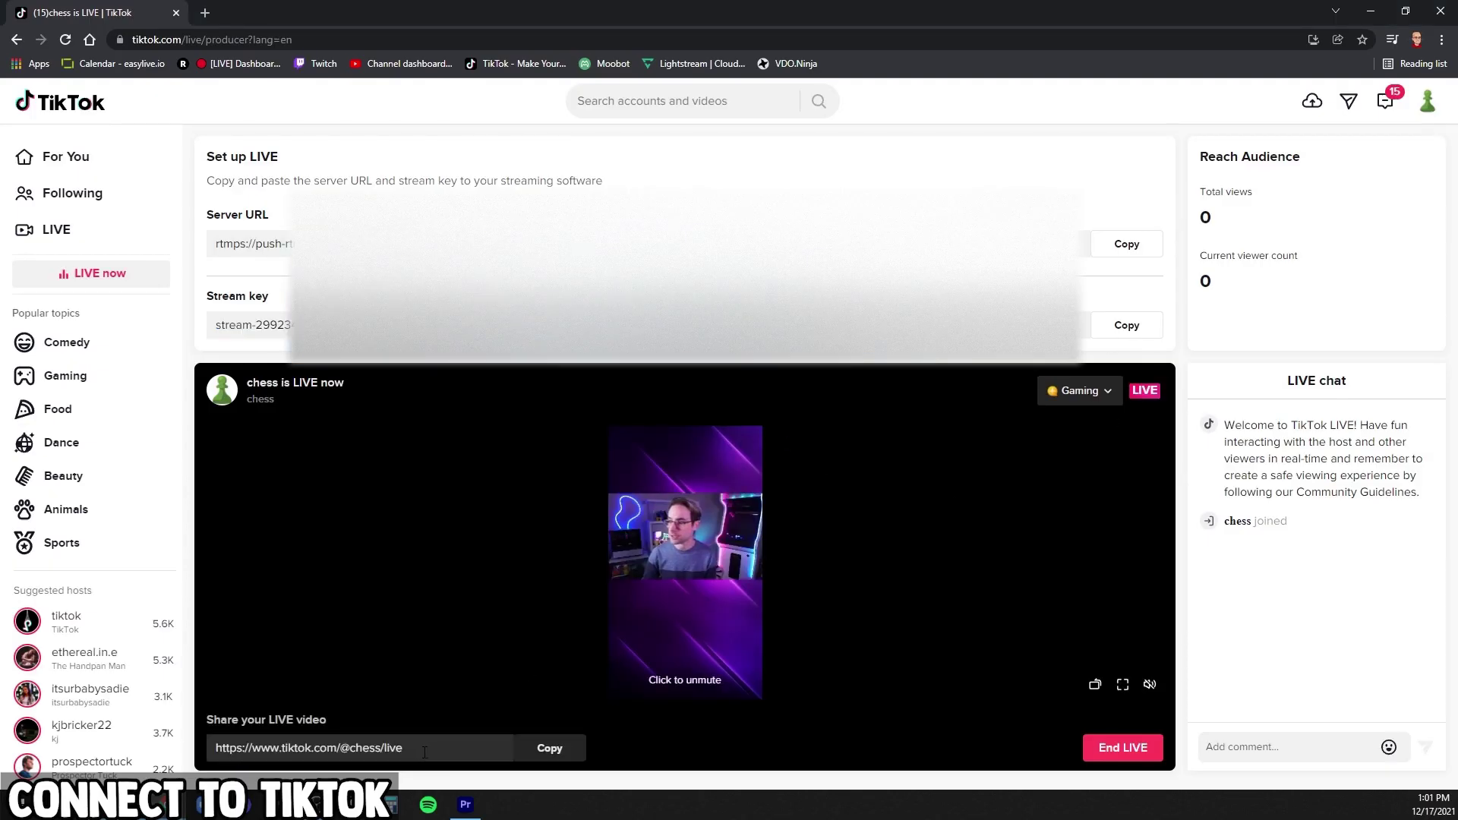
{"action": "left_click", "coordinate": [238, 748]}
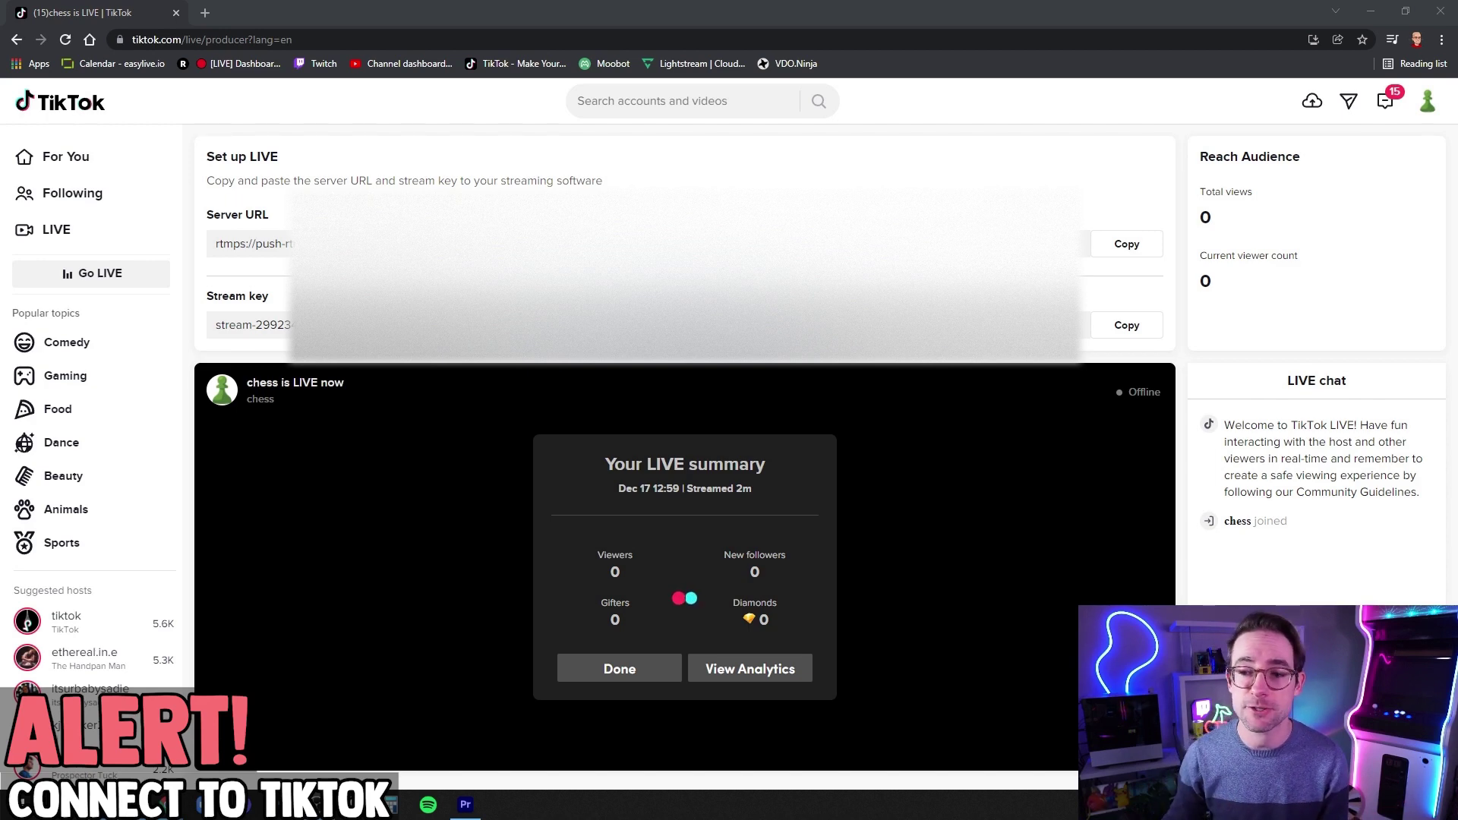
Select the stream key text and reload the TikTok LIVE producer page.
{"action": "left_click_drag", "start_coordinate": [835, 325], "coordinate": [174, 319]}
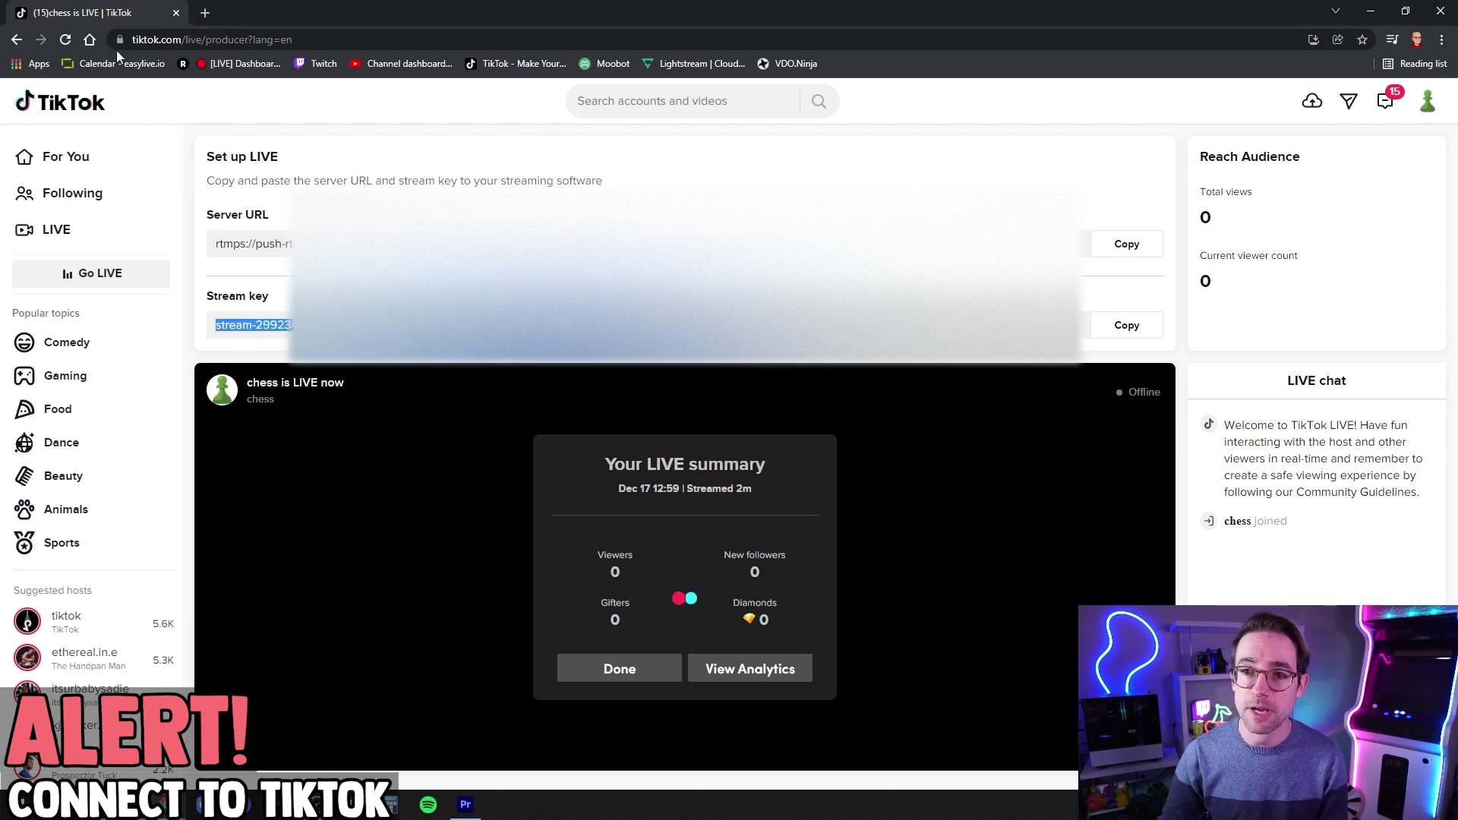
{"action": "left_click", "coordinate": [65, 39]}
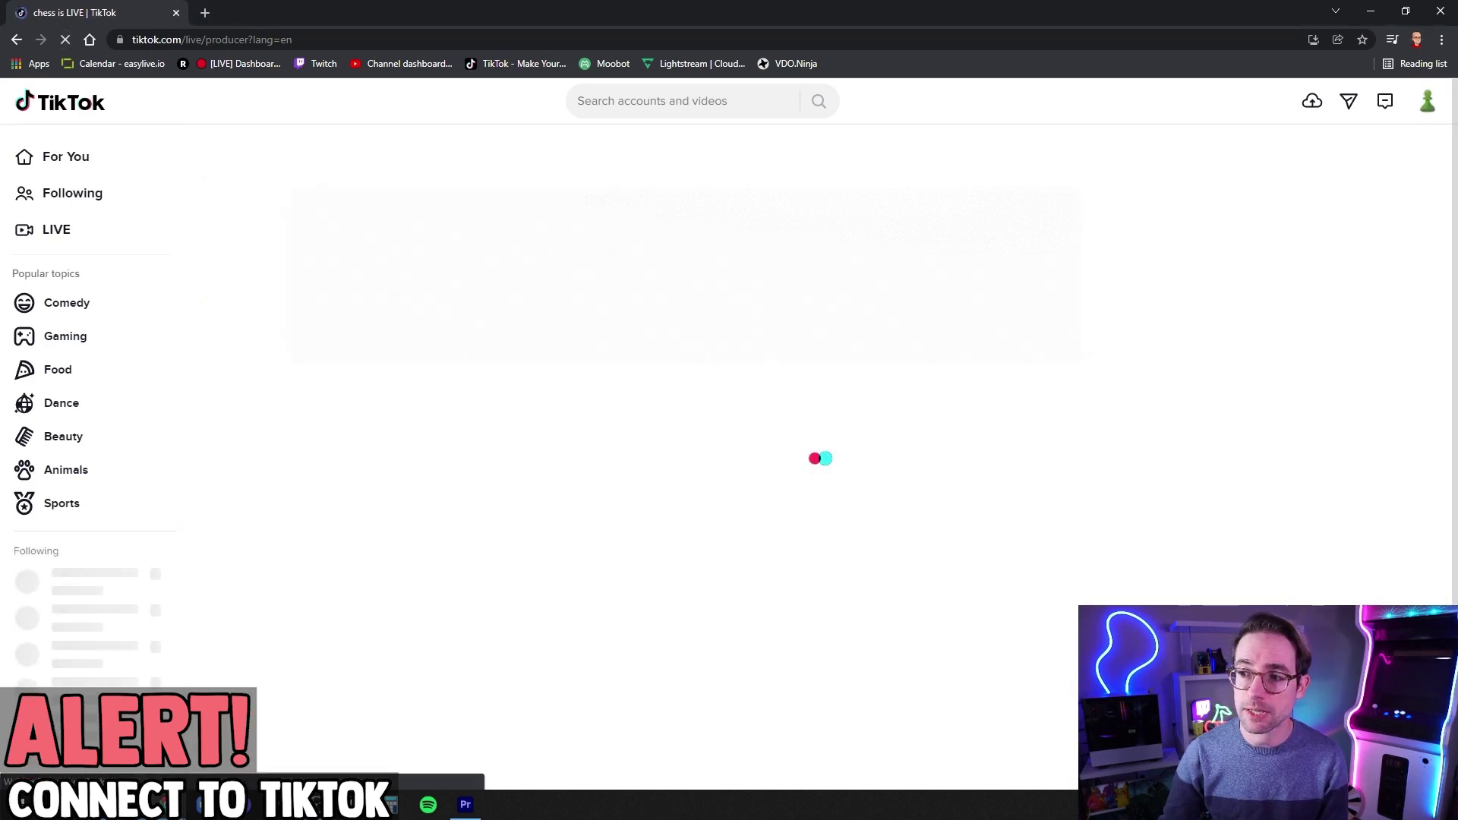